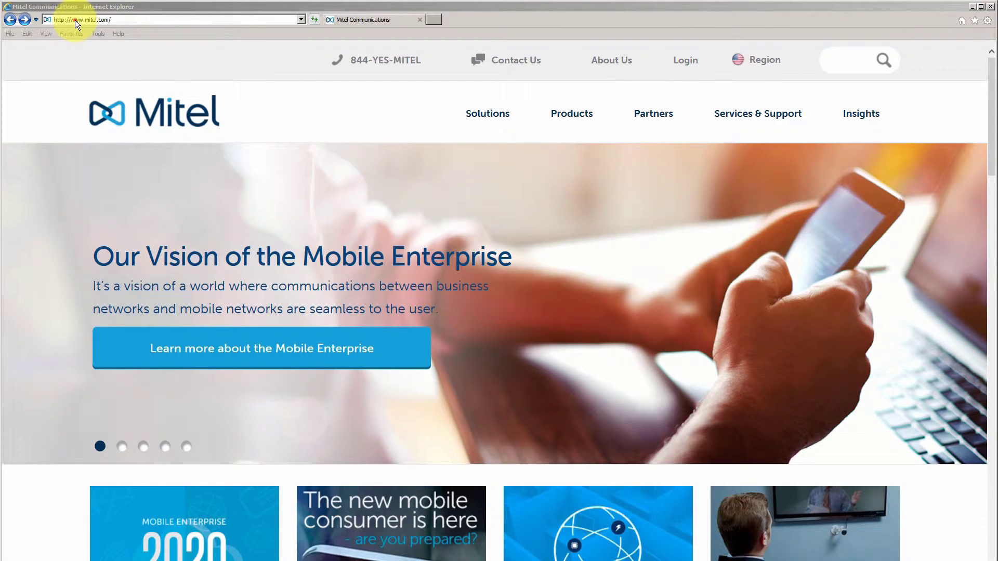
- Select the current web address in Internet Explorer's address bar on the Mitel homepage
left_click(72, 20)
- Go to aastra.aastrausa.com/training-resource-portal and open Clearspan Client Apps - Docs & Downloads
double_click(71, 20)
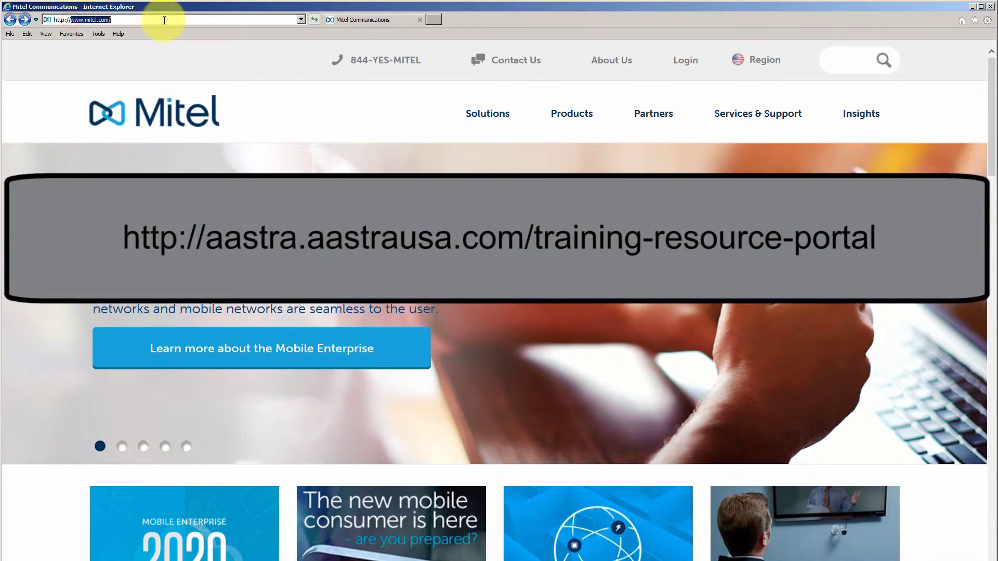
type("aa")
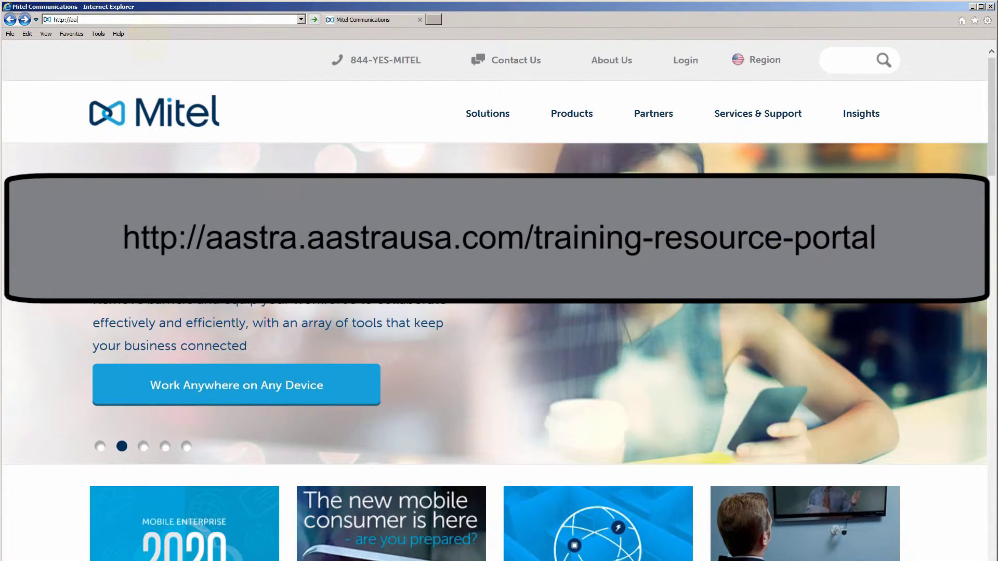
type("stra.aastraus")
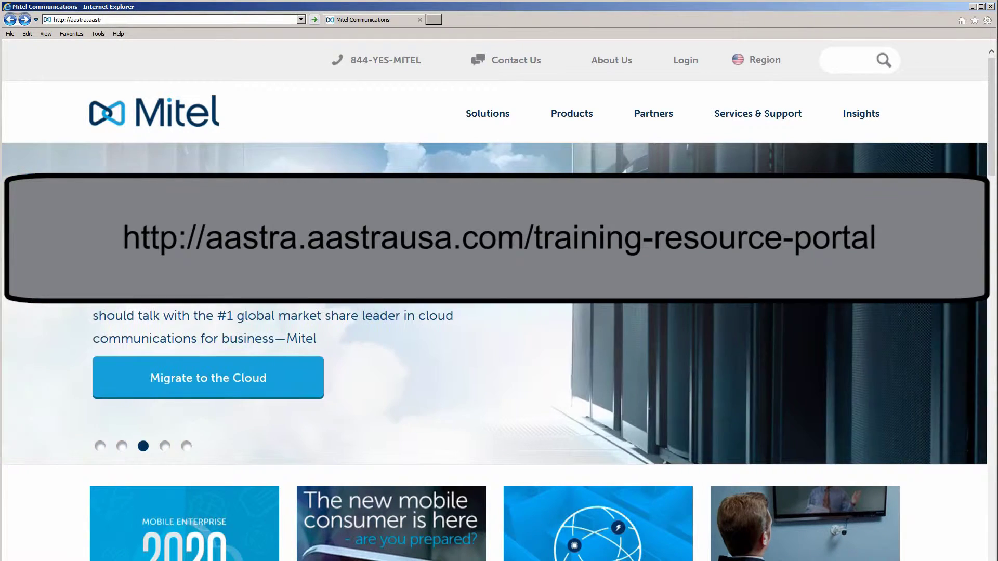
type("a.com/training-resource-portal")
key("Return")
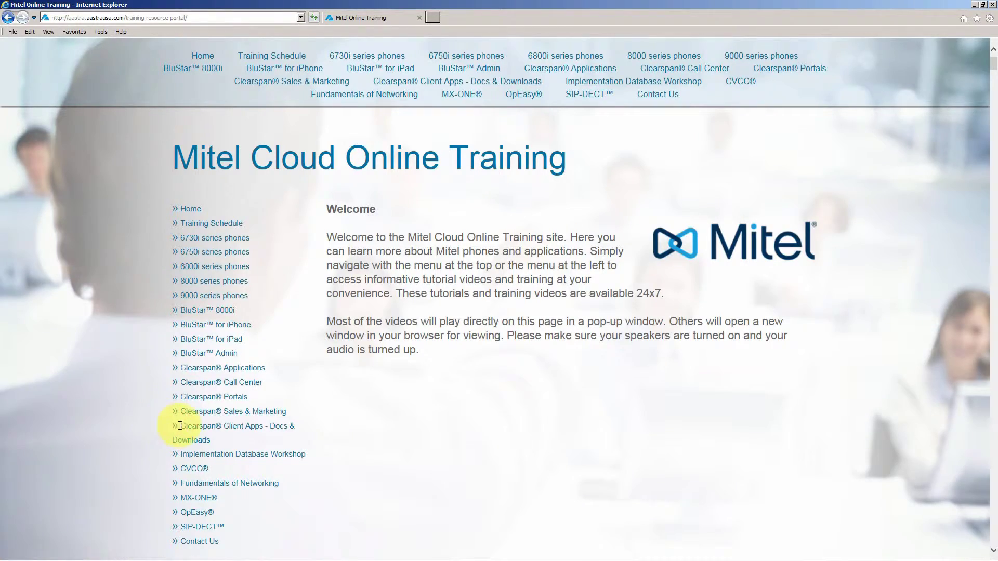
left_click(207, 431)
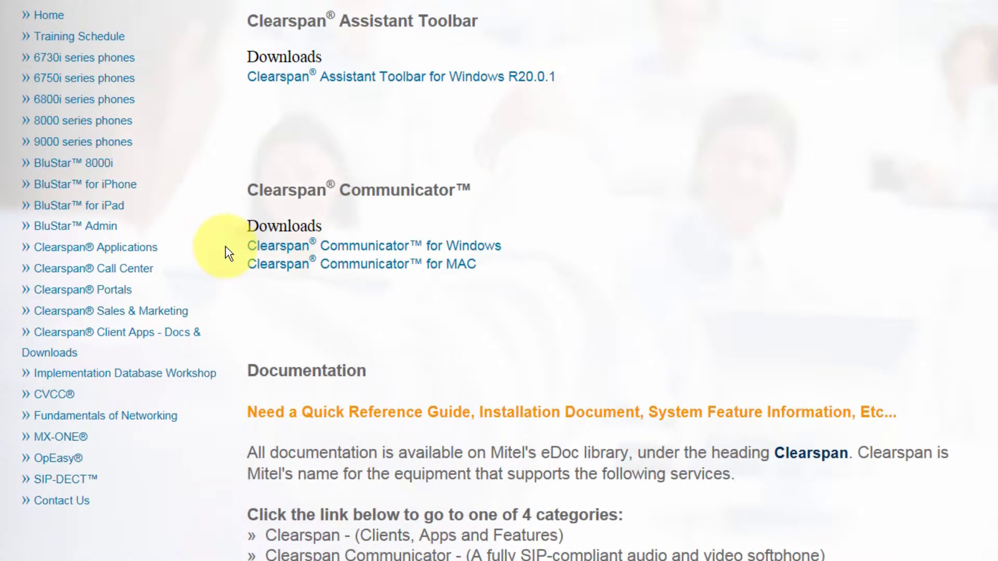
- Download Clearspan Communicator for Windows and run it despite the unverified-publisher warning
left_click(275, 248)
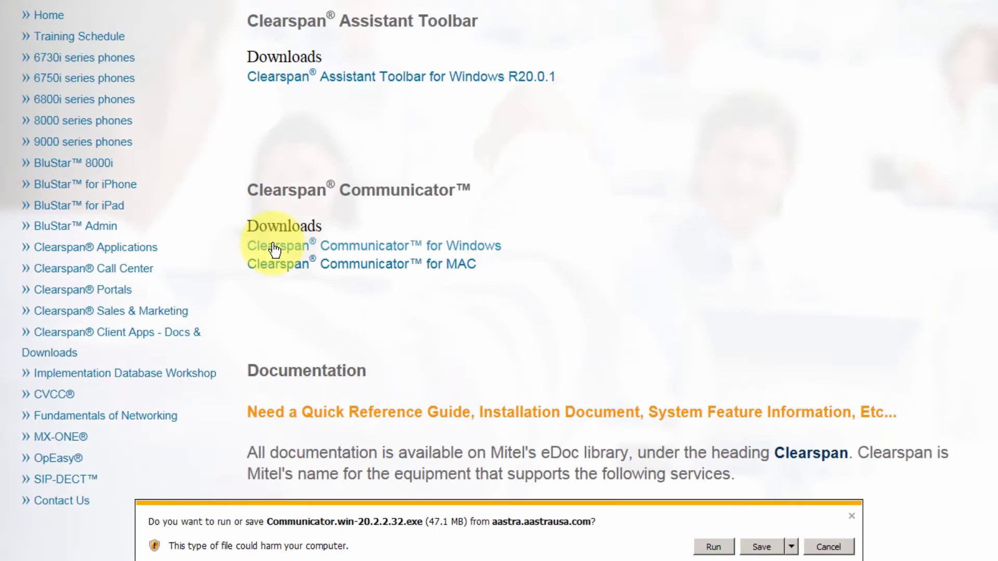
left_click(712, 550)
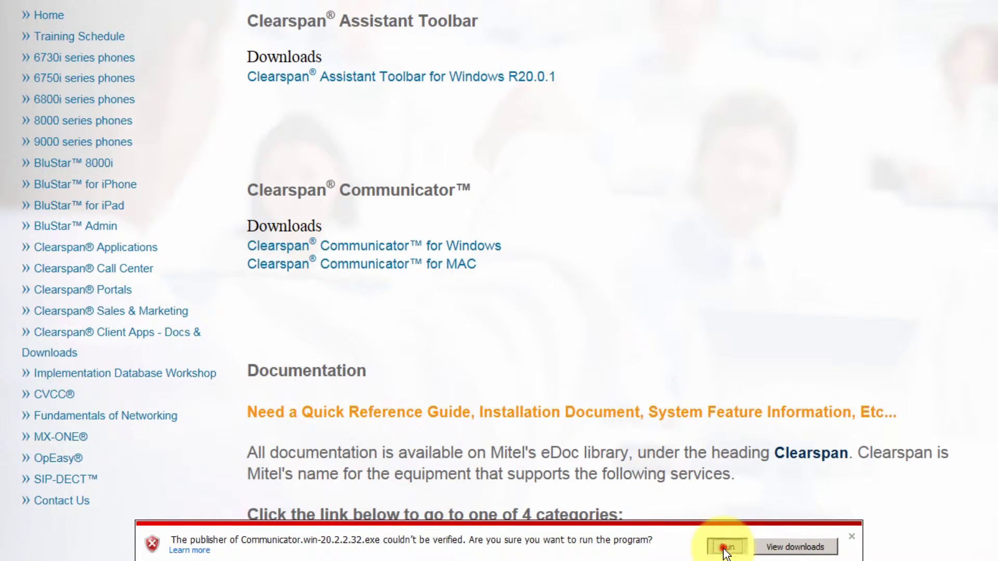
left_click(720, 546)
- Install Communicator with default options, folder and Start Menu folder, then launch it
left_click(584, 309)
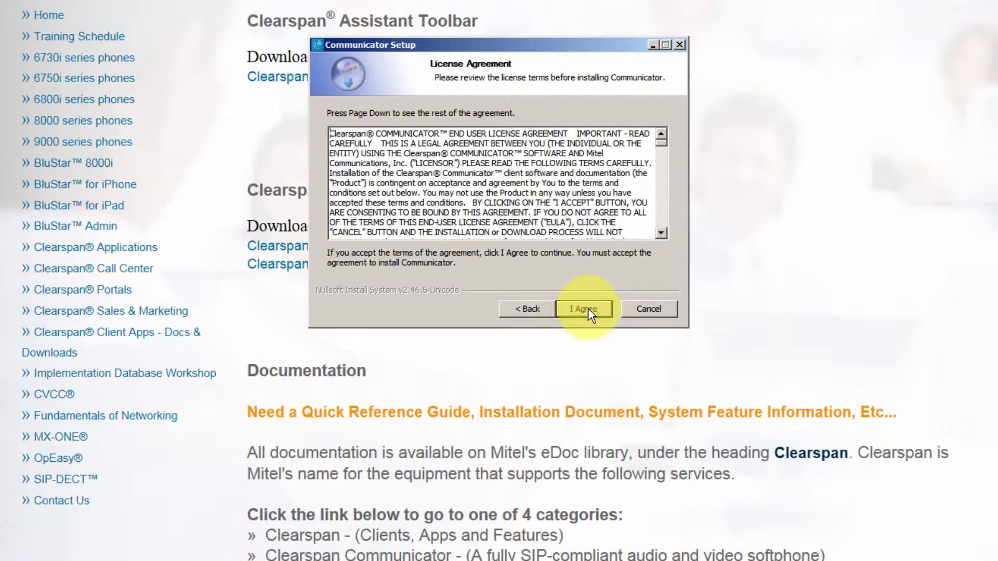
left_click(588, 309)
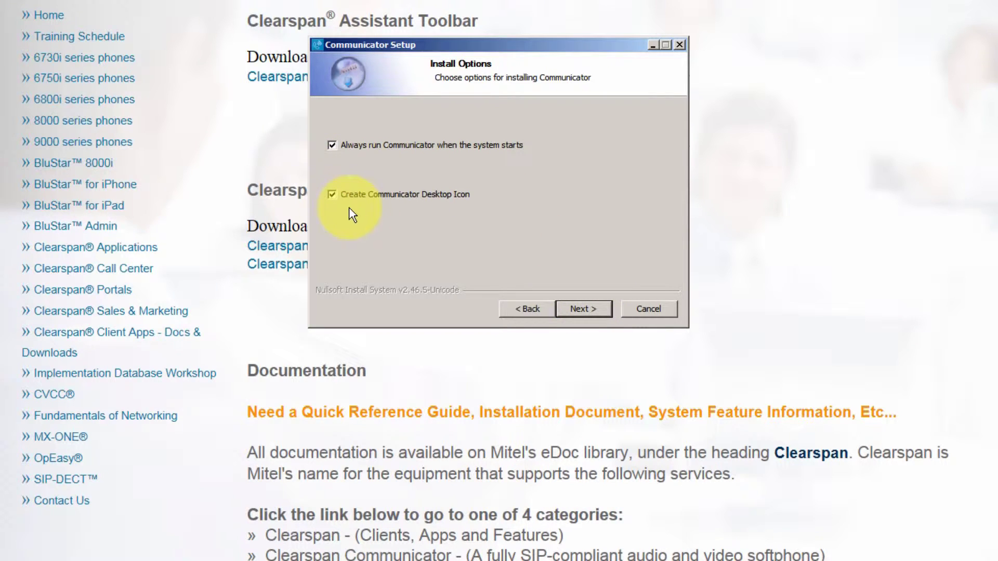
left_click(585, 307)
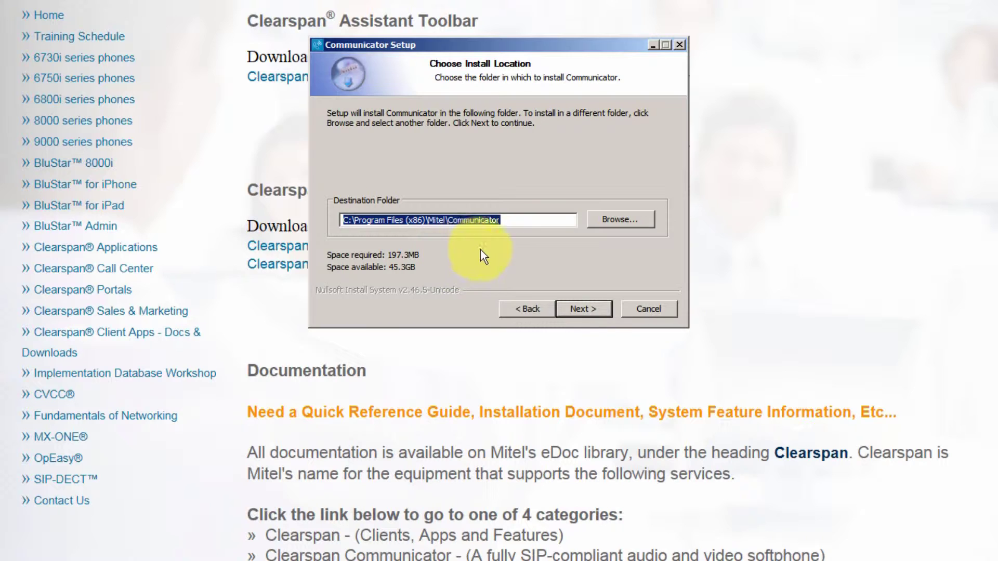
left_click(583, 308)
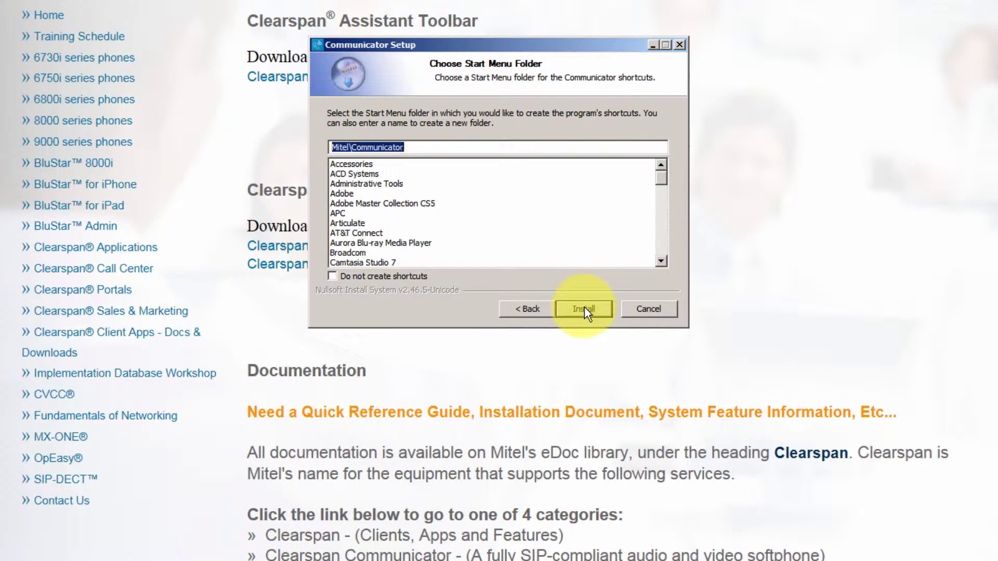
left_click(585, 307)
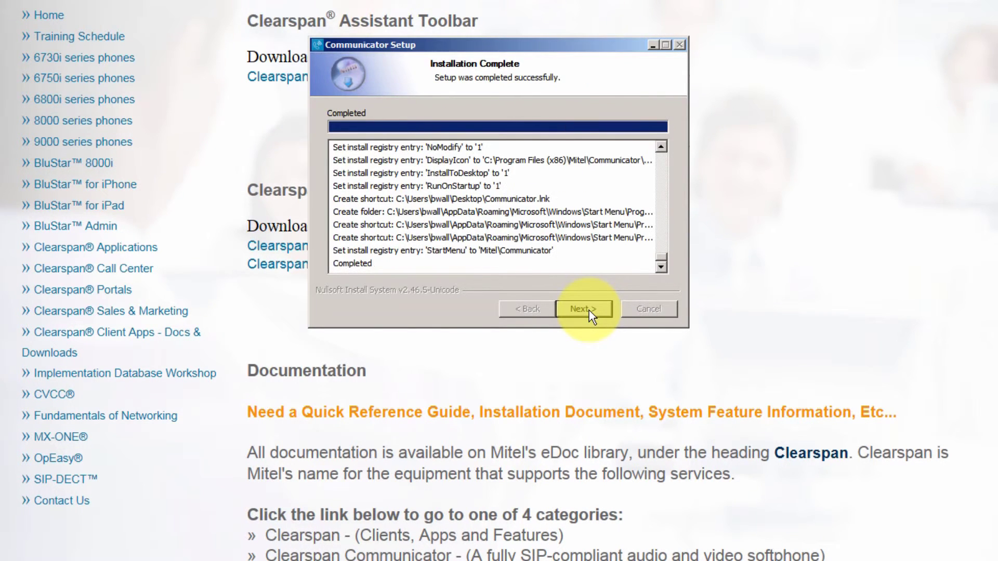
left_click(588, 310)
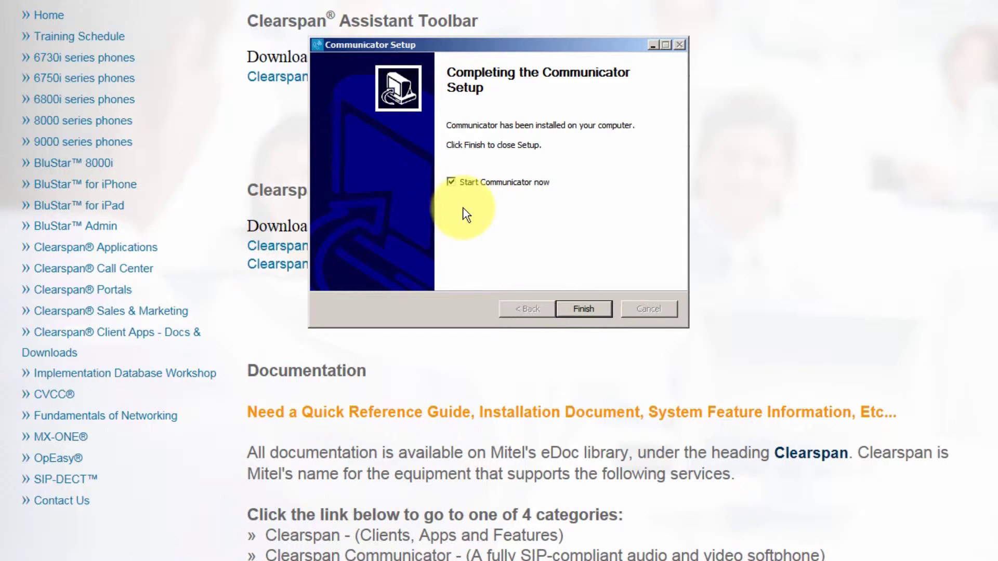
left_click(579, 308)
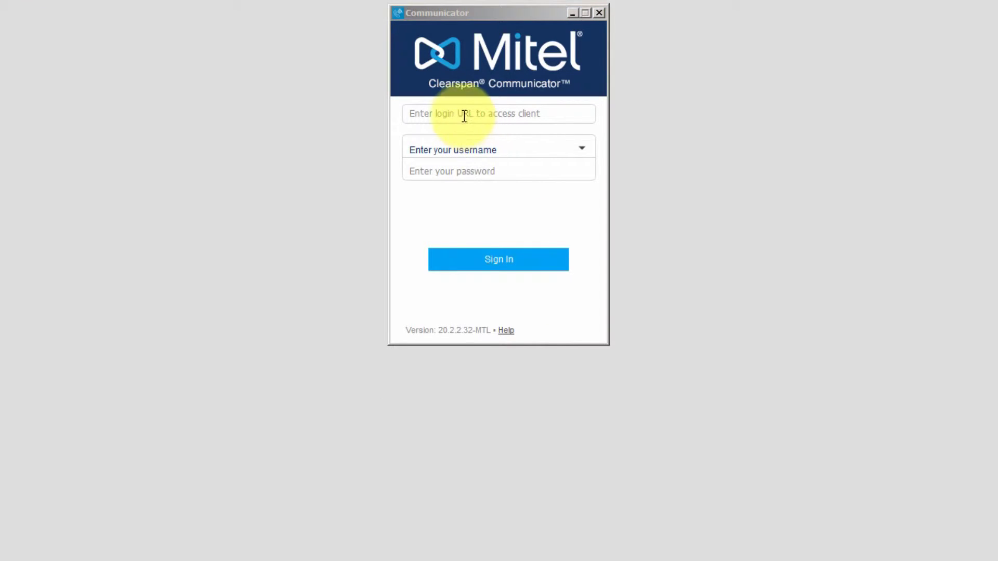
left_click(462, 112)
type("http")
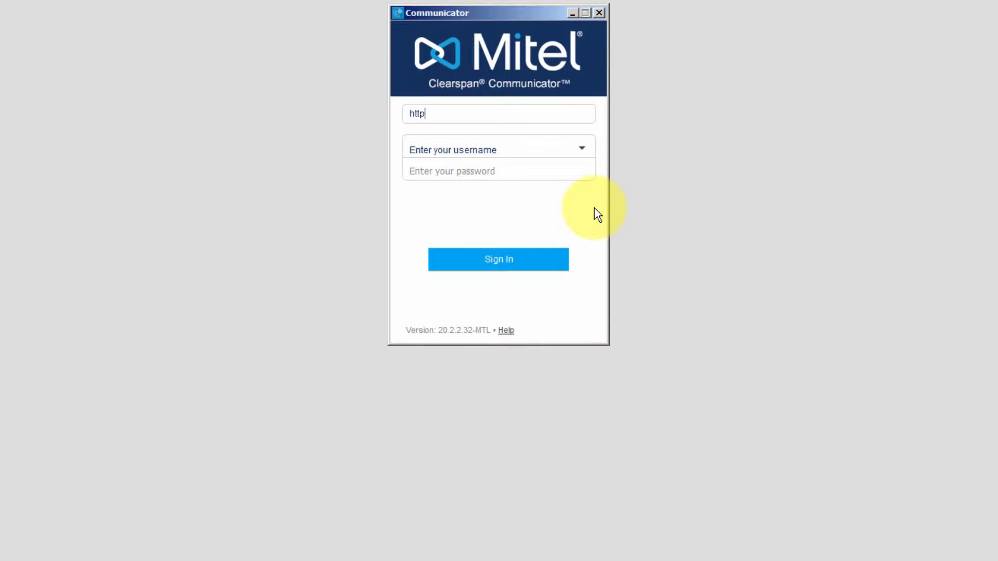
type("s://accessURL.training")
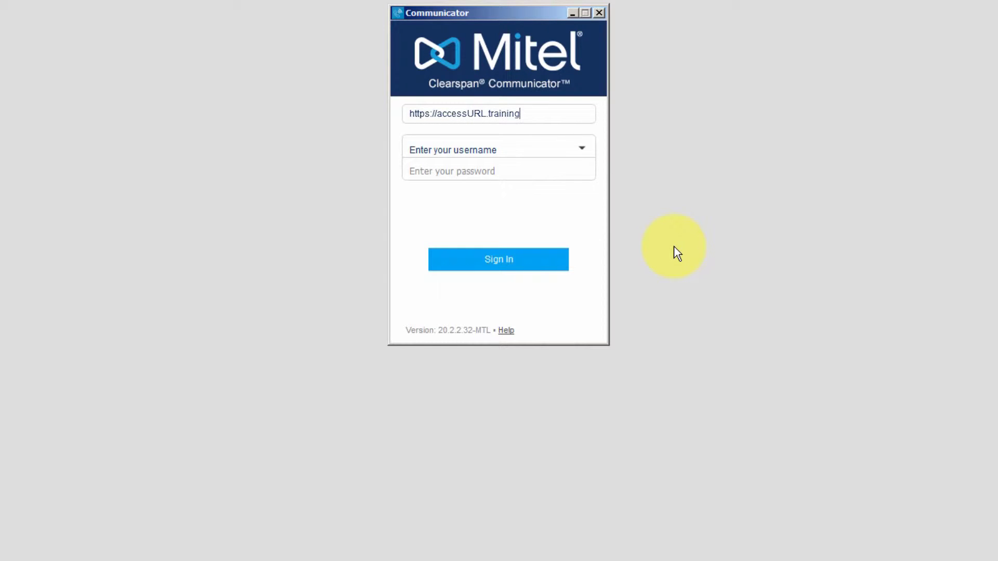
type(".com")
key("Tab")
left_click(515, 171)
type("********")
left_click(411, 206)
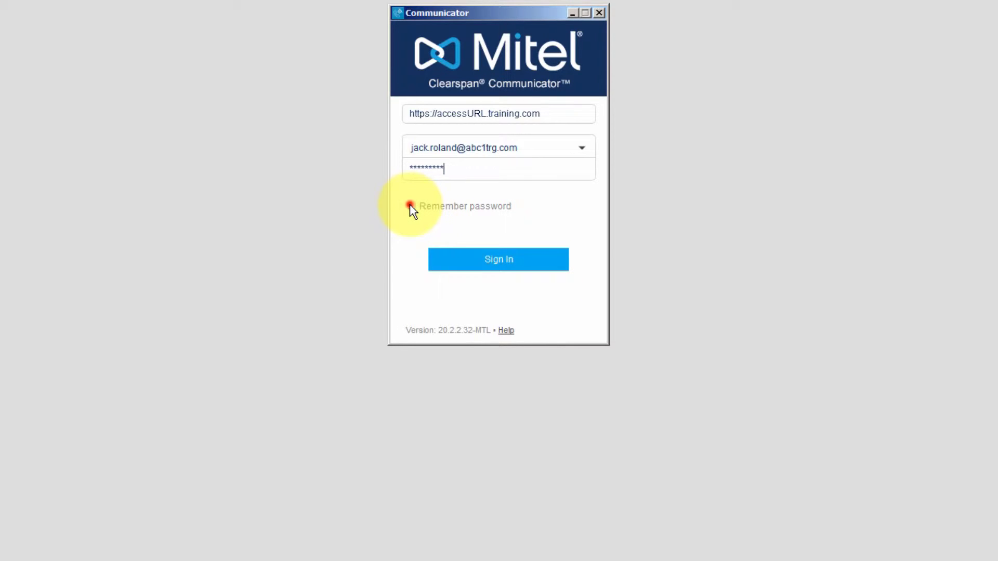
left_click(412, 227)
left_click(503, 259)
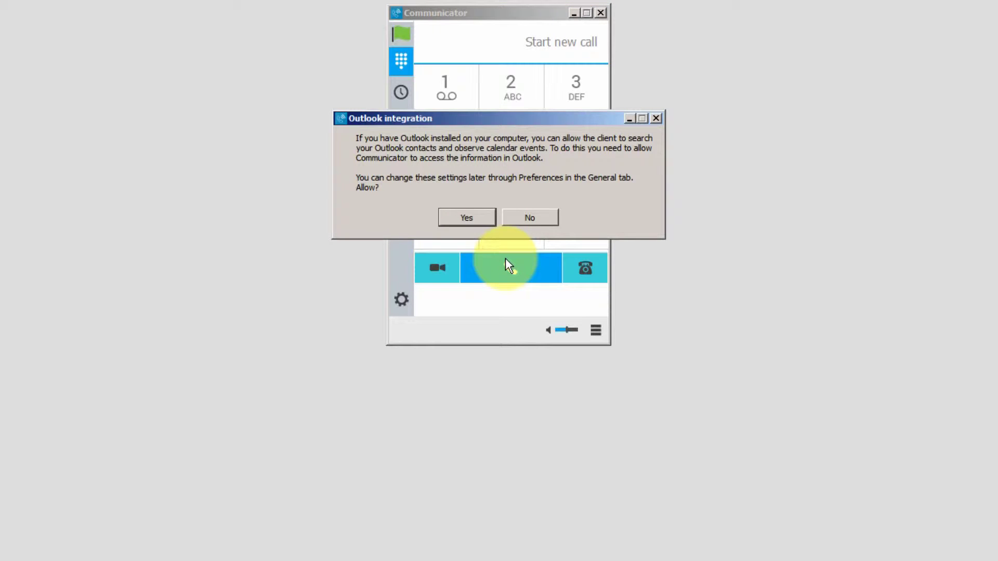
- Allow Outlook contact and calendar integration in Communicator
left_click(473, 216)
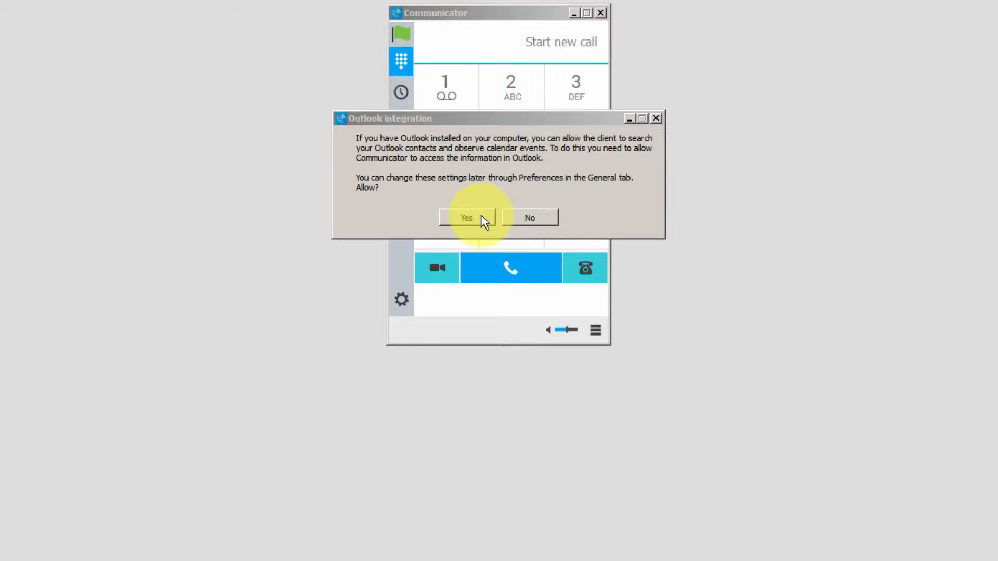
left_click(472, 212)
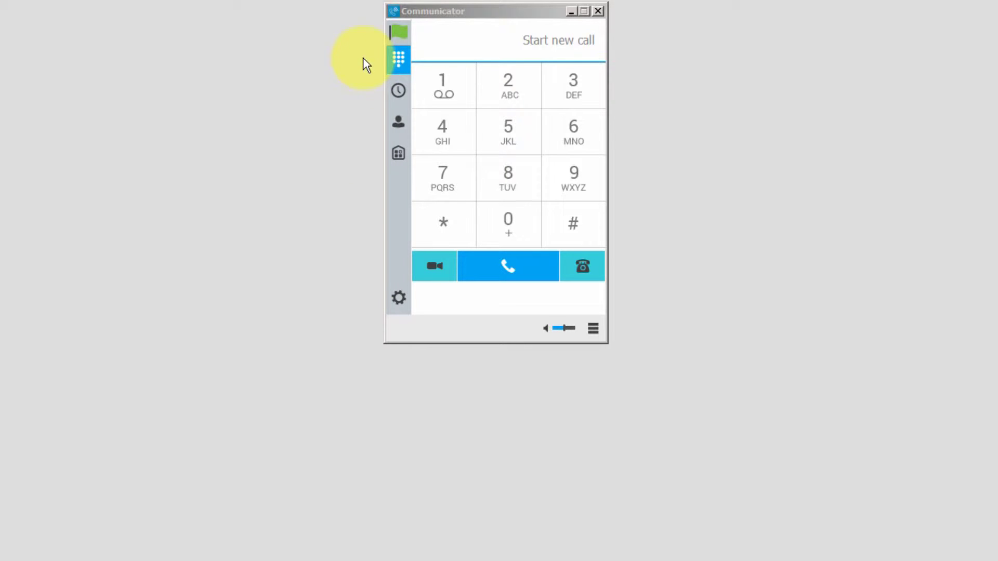
left_click(400, 29)
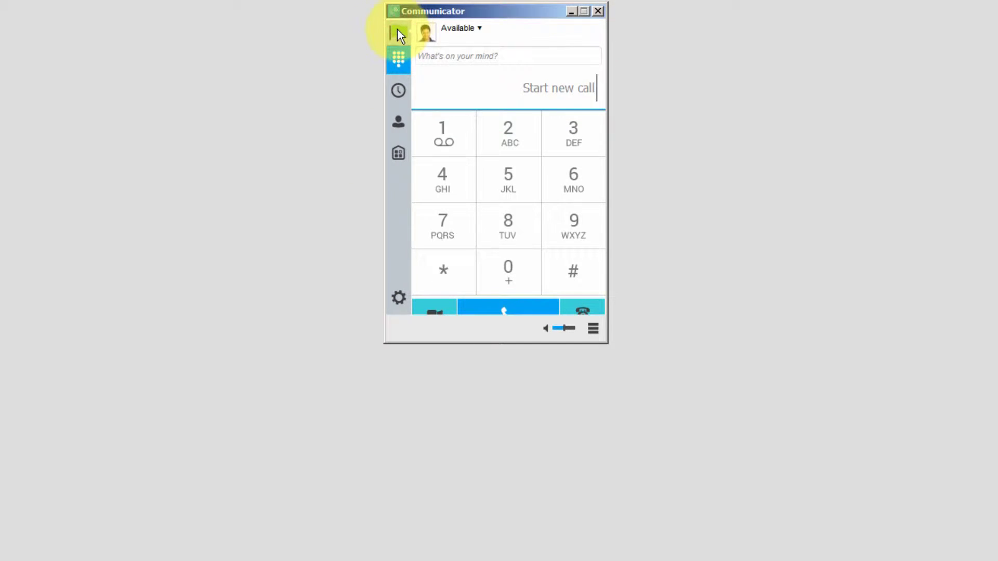
right_click(397, 30)
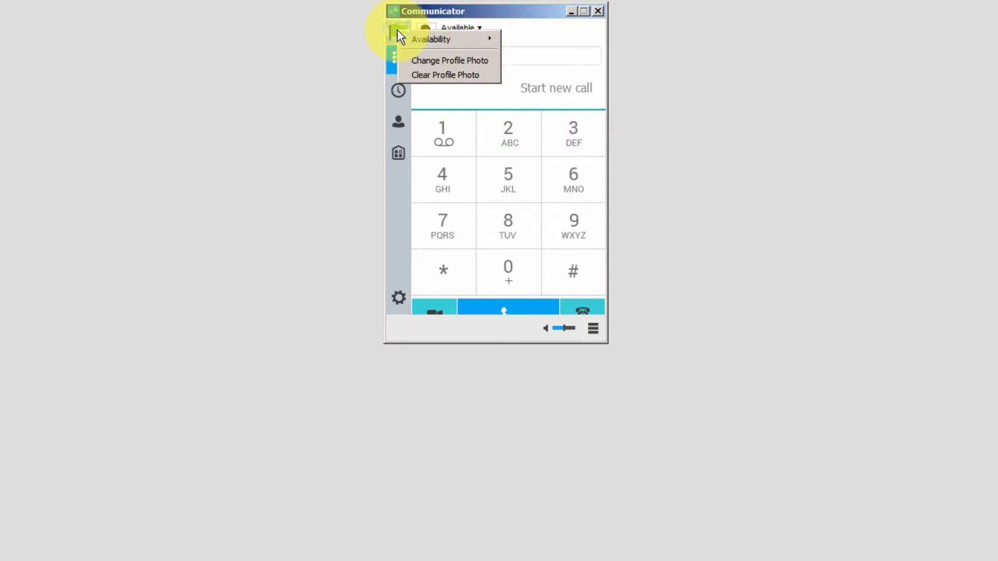
mouse_move(416, 39)
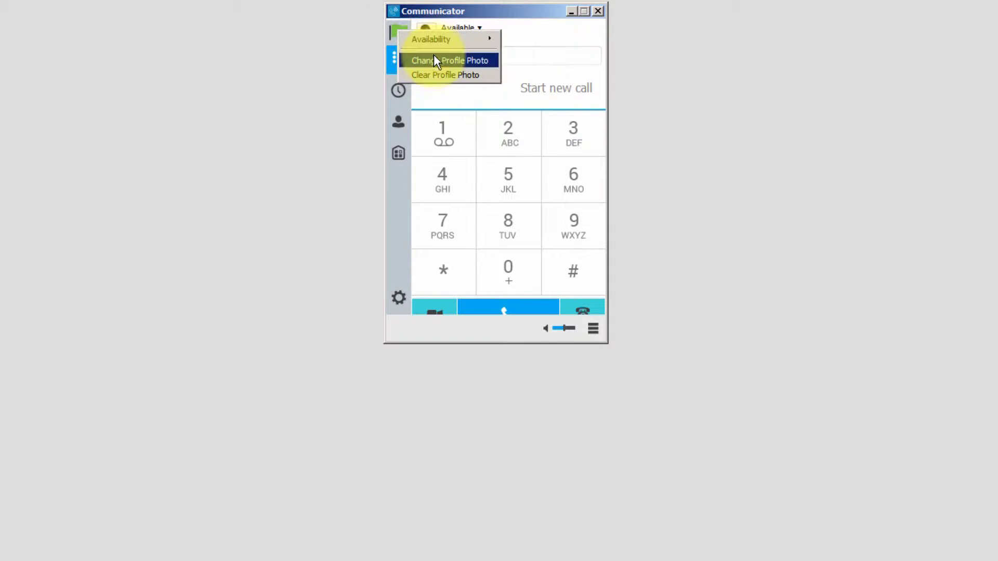
left_click(394, 30)
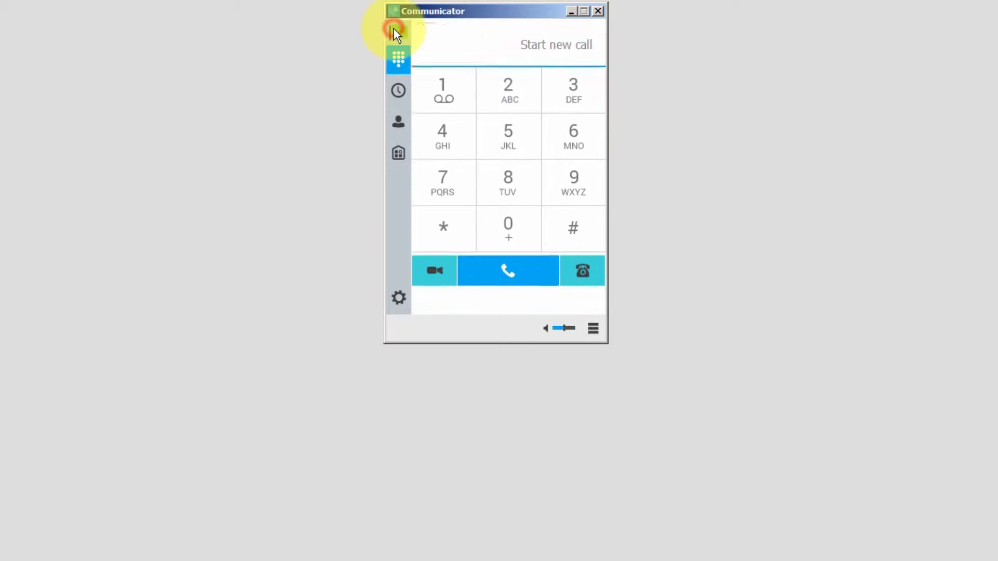
left_click(397, 59)
type("617488")
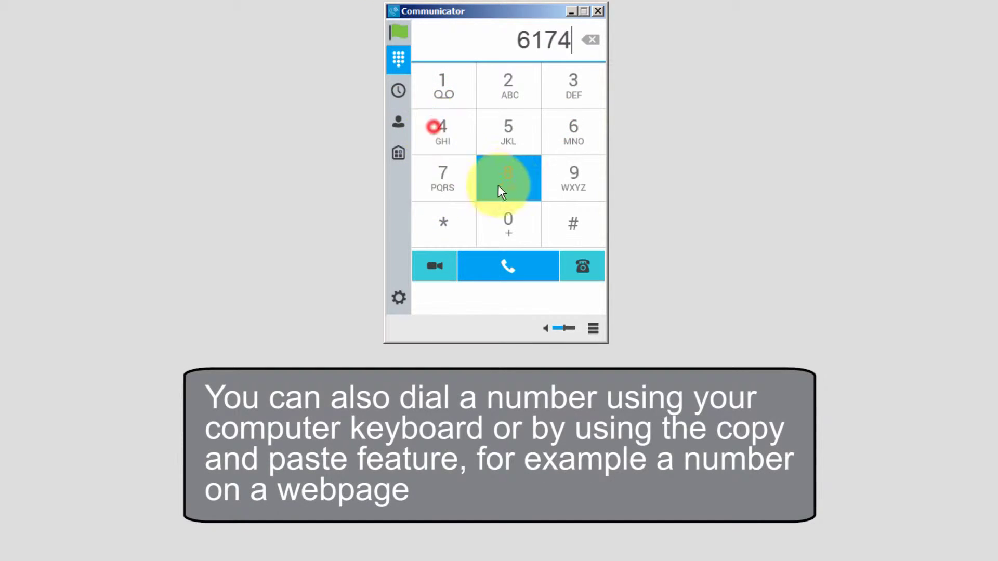
left_click(574, 130)
left_click(513, 83)
left_click(516, 178)
left_click(512, 222)
left_click(593, 40)
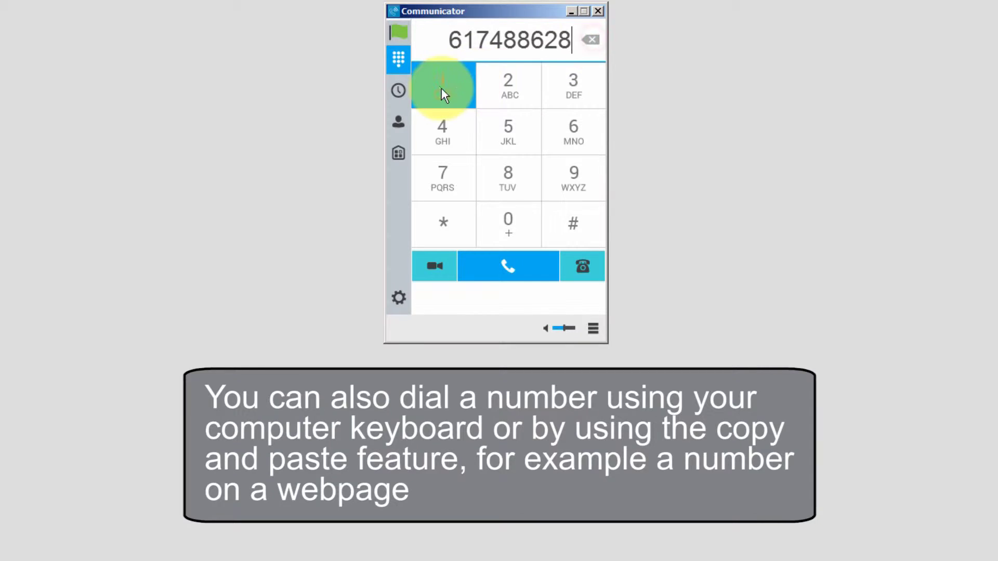
left_click(444, 87)
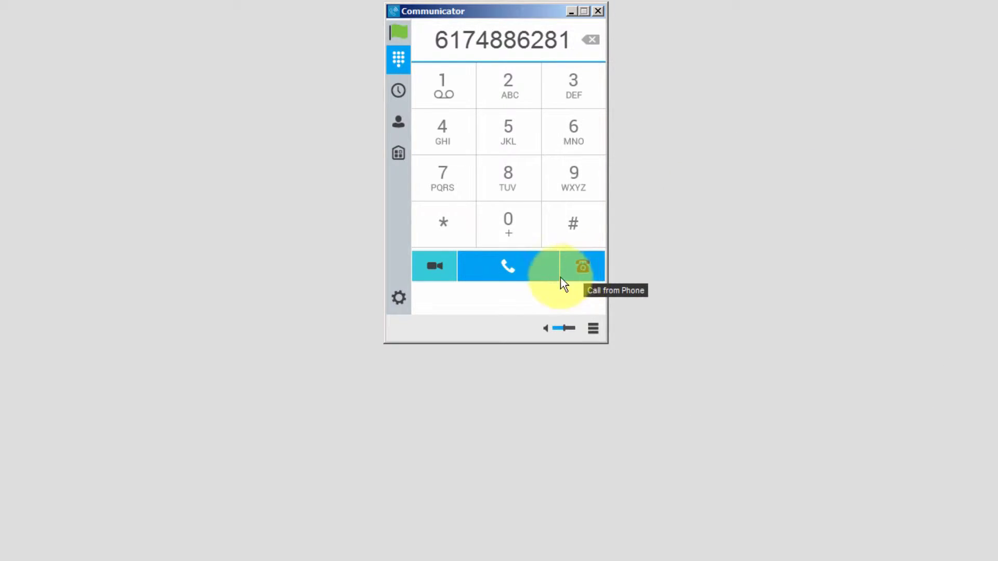
- Call the dialed number, put it briefly on hold and resume, then start a transfer
left_click(509, 266)
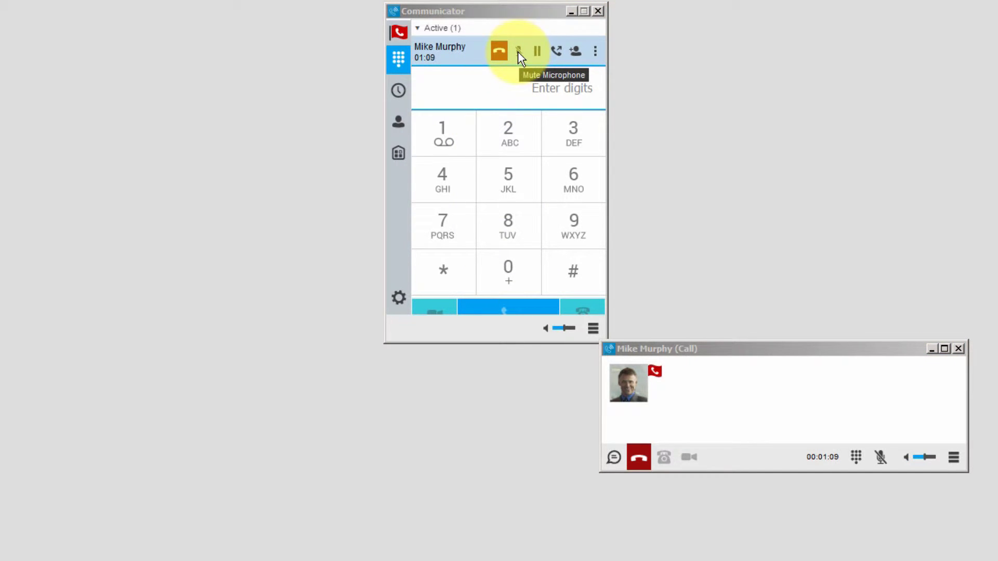
left_click(536, 54)
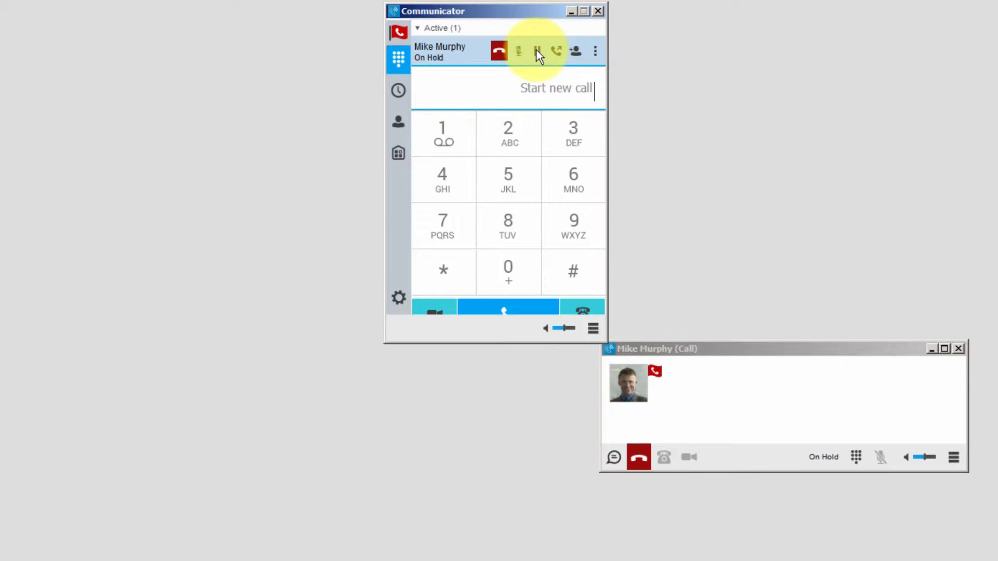
left_click(537, 52)
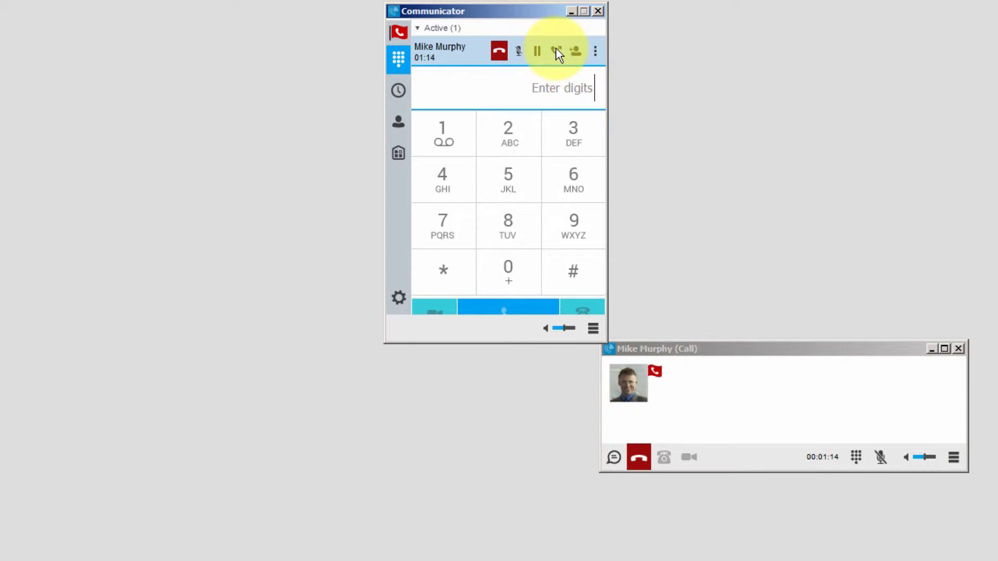
left_click(556, 52)
- Enter 555-1212 as the transfer destination, then cancel the transfer
left_click(630, 389)
type("555-1212")
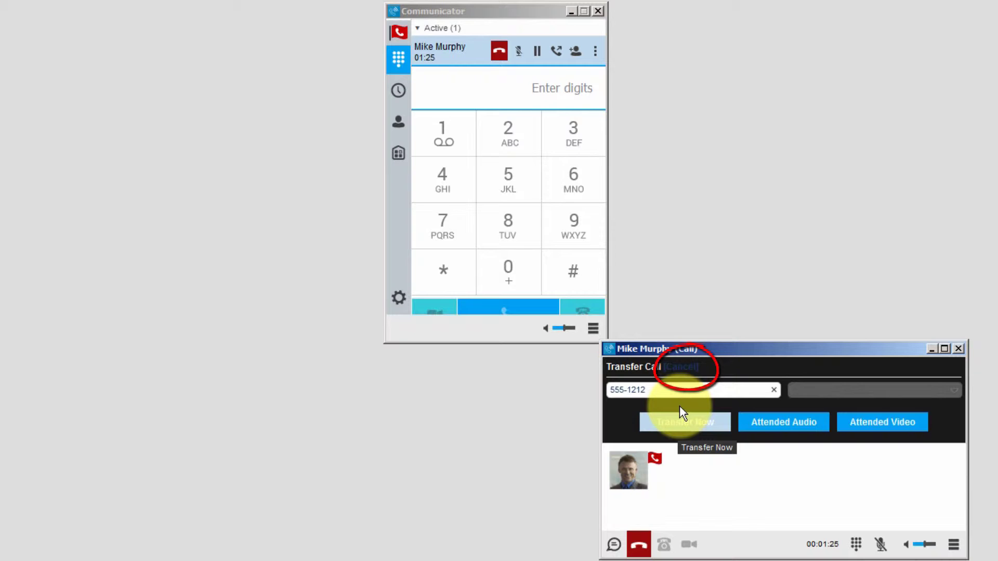
left_click(678, 366)
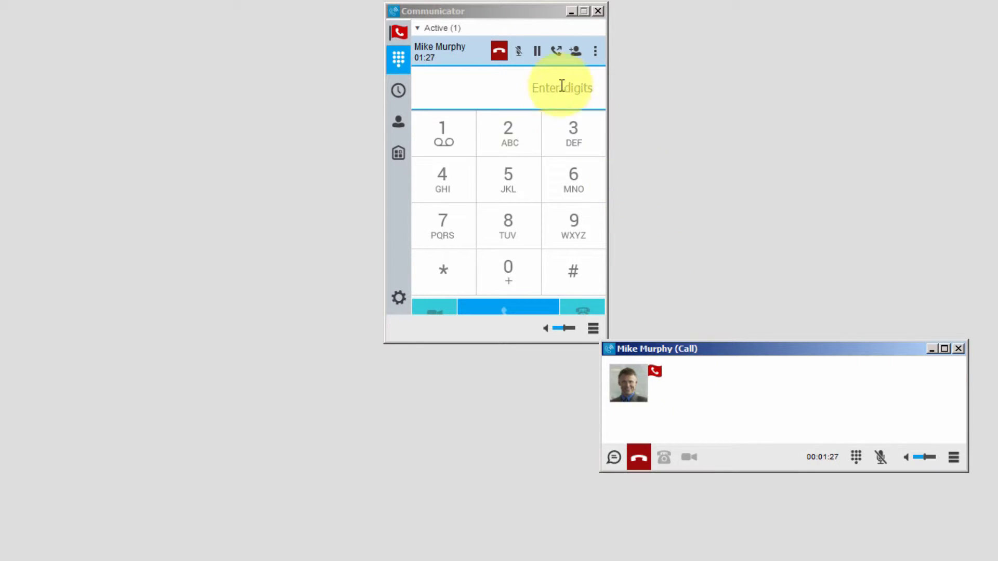
- Cancel adding people to the call and hang up
left_click(574, 49)
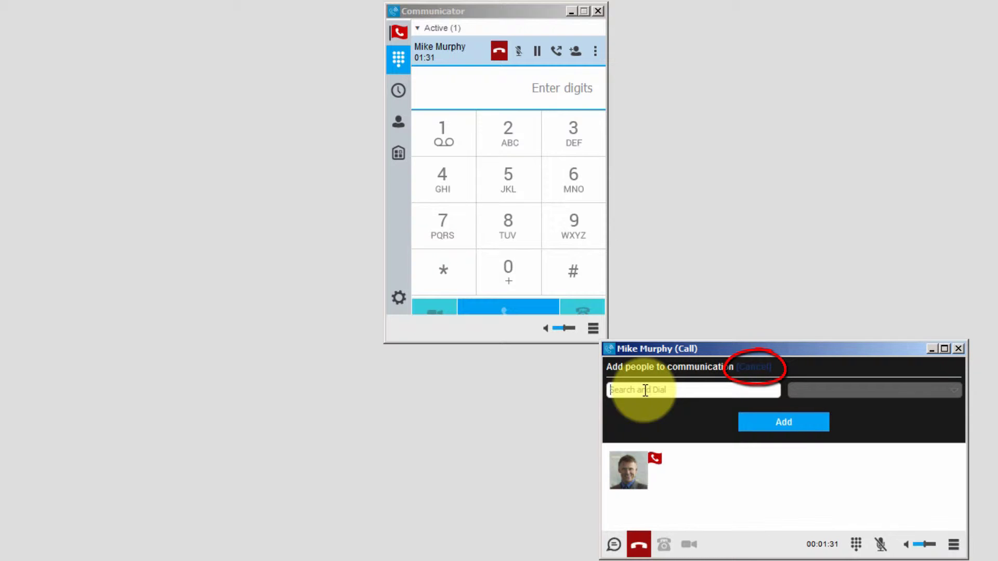
left_click(753, 367)
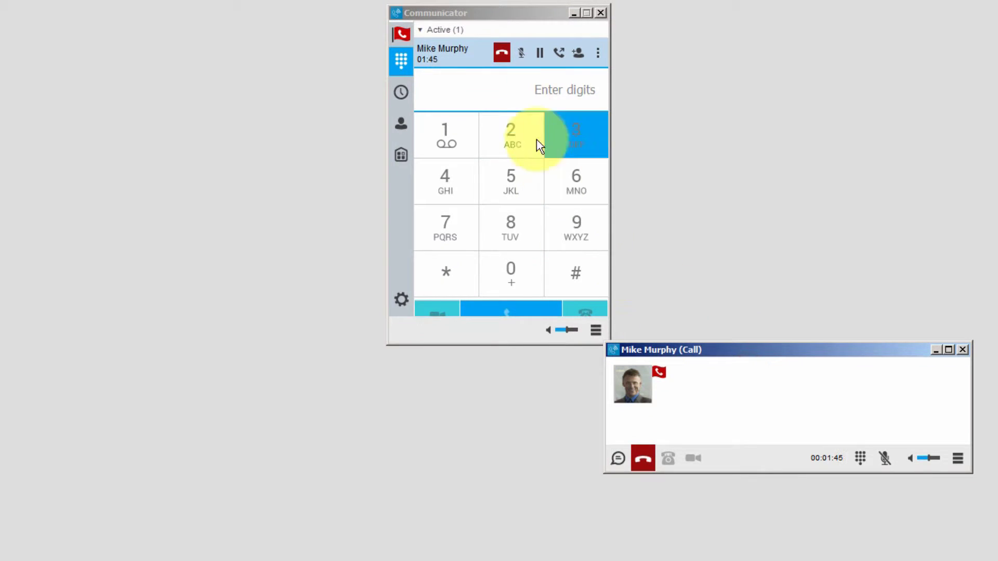
left_click(504, 52)
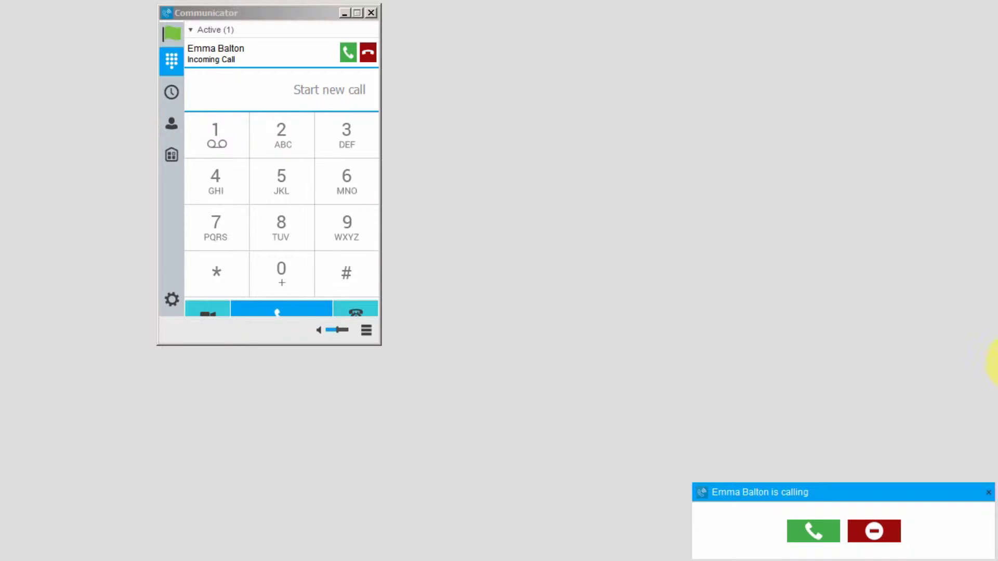
- Answer the second incoming call and move its call window below the main window
left_click(821, 533)
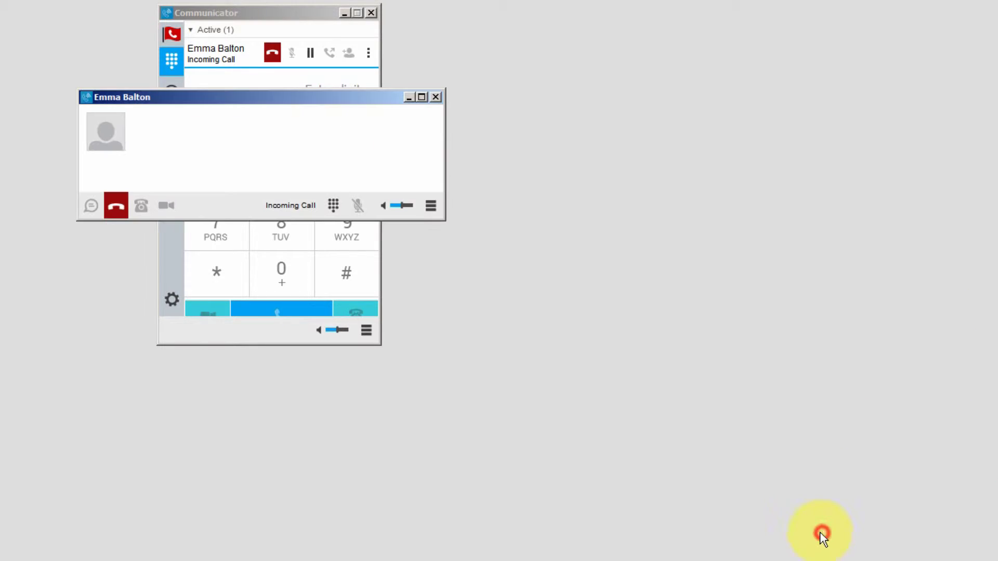
left_click_drag(360, 101, 420, 244)
left_click_drag(648, 240, 732, 375)
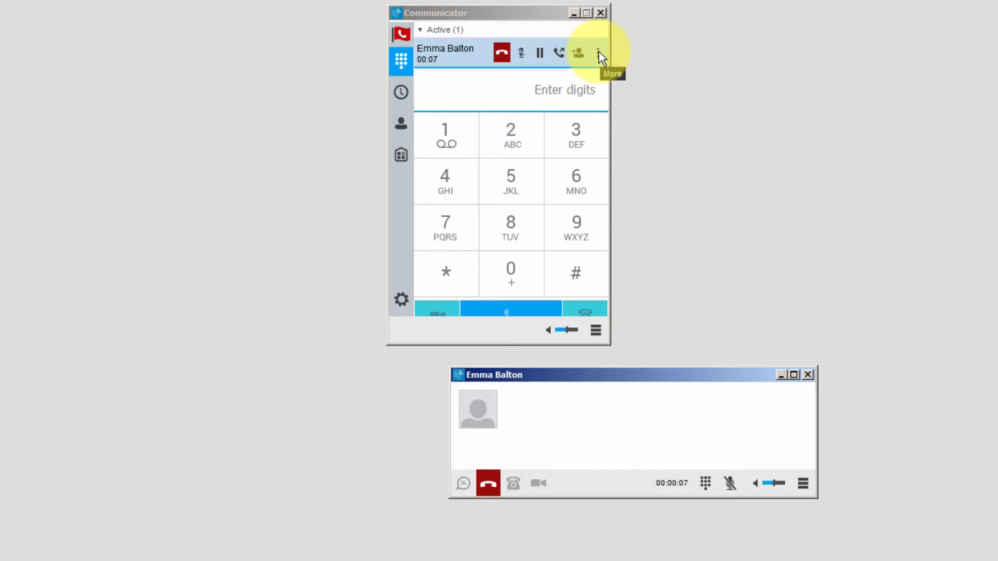
- Park the answered call on the colleague's extension using Park Call with an entered extension
left_click(599, 52)
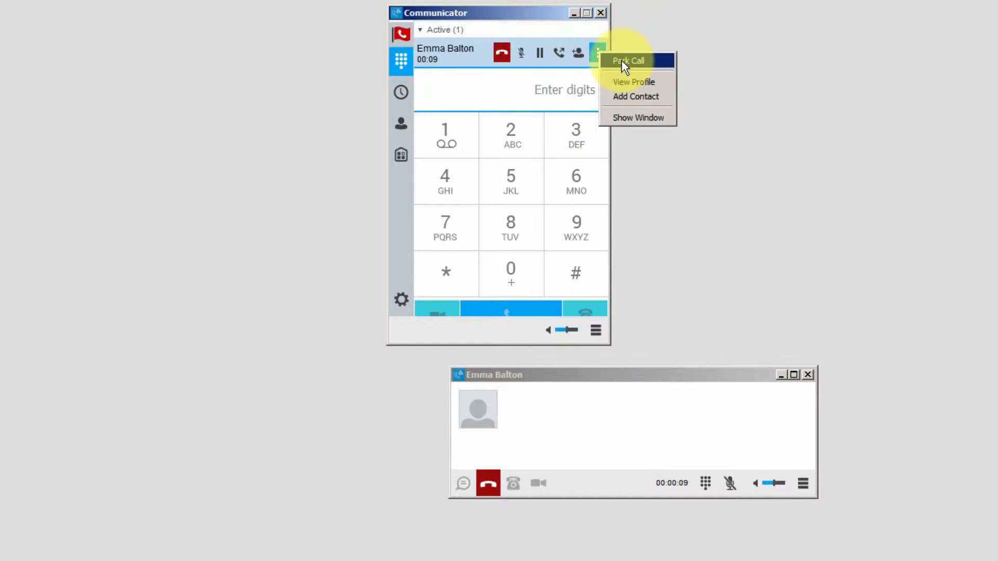
left_click(622, 60)
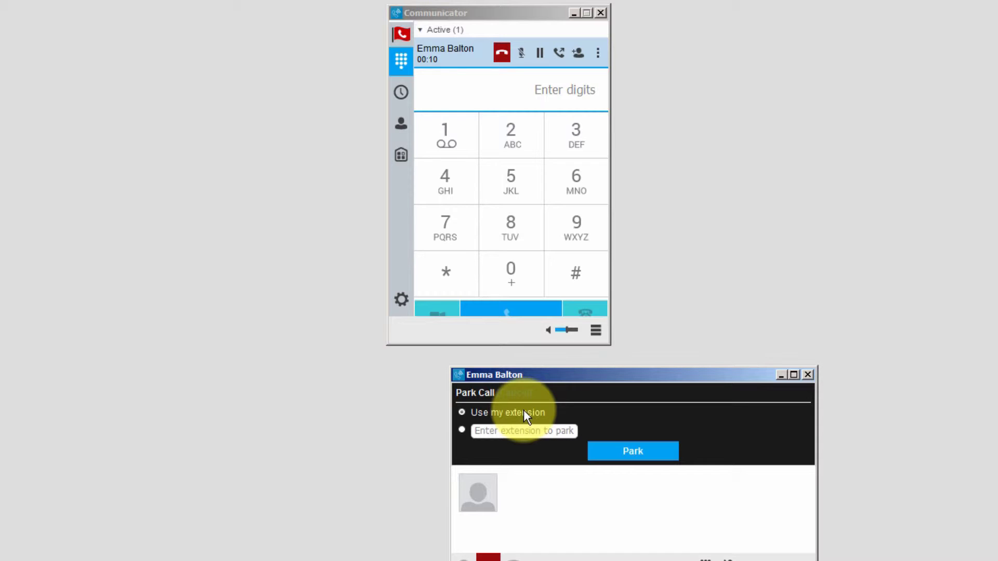
left_click(462, 430)
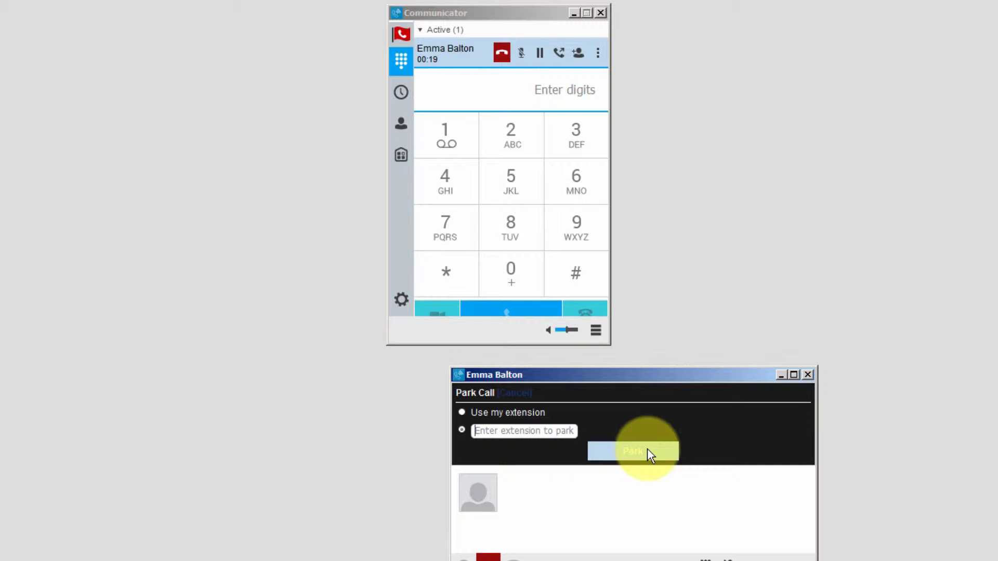
type("6281")
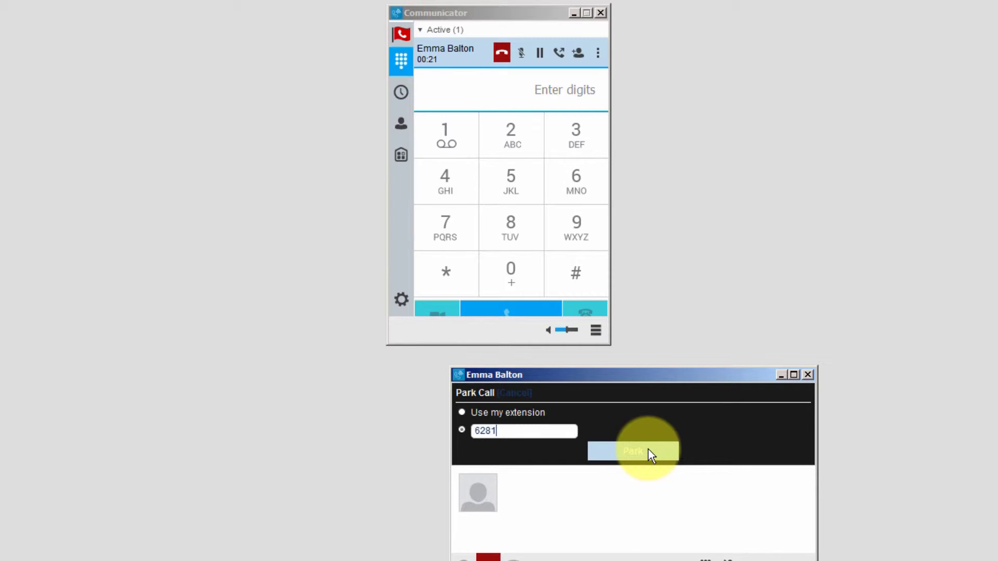
left_click(645, 450)
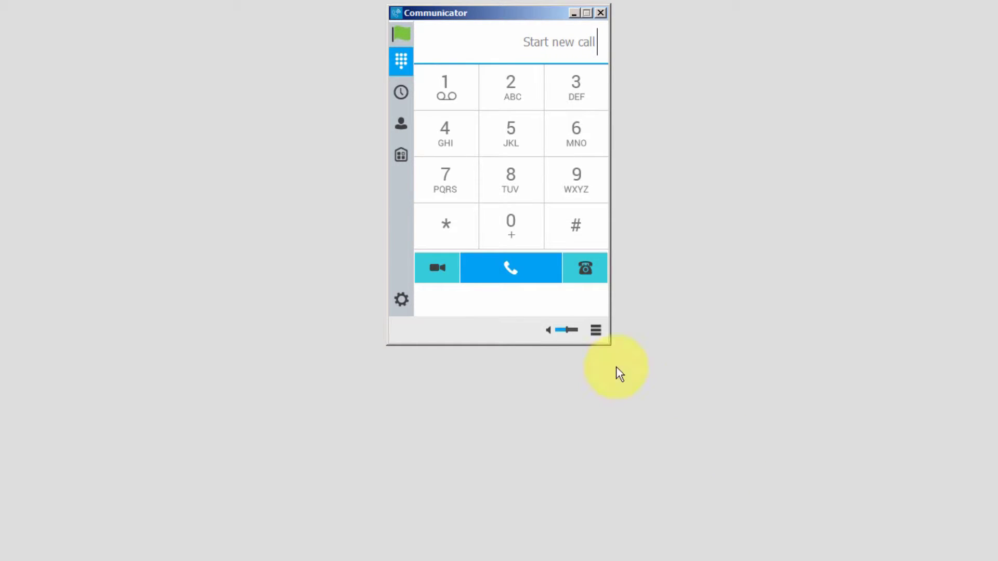
- Chat the colleague that a call is parked on their extension, naming the caller, then close the chat
left_click(398, 125)
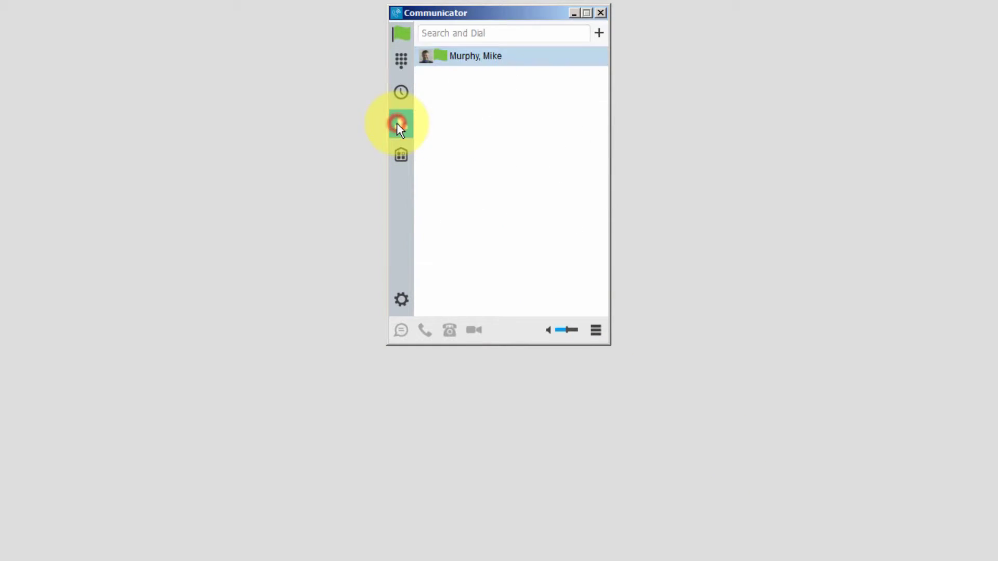
left_click(454, 57)
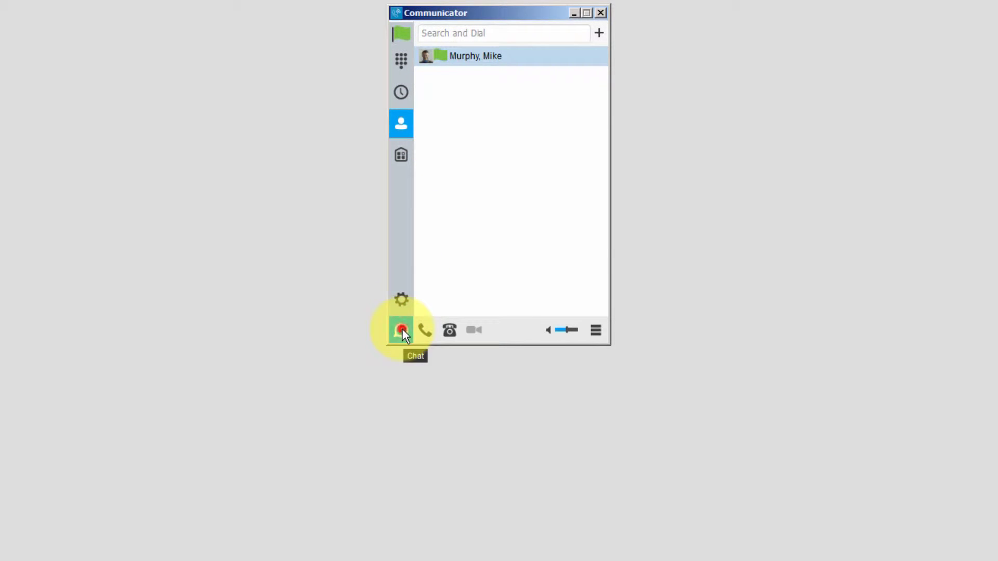
left_click(401, 329)
type("I par")
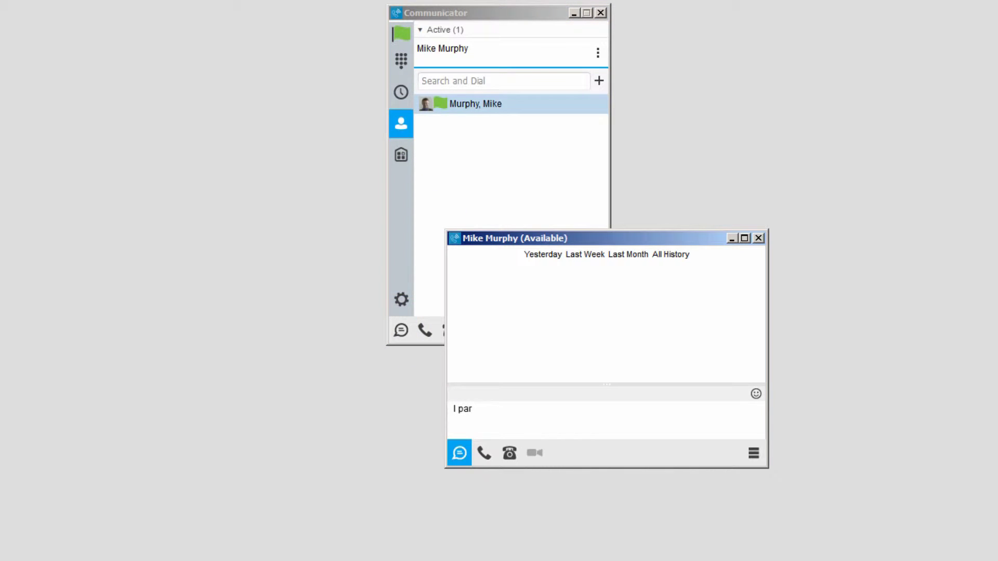
type("ked a call on your extension, It's")
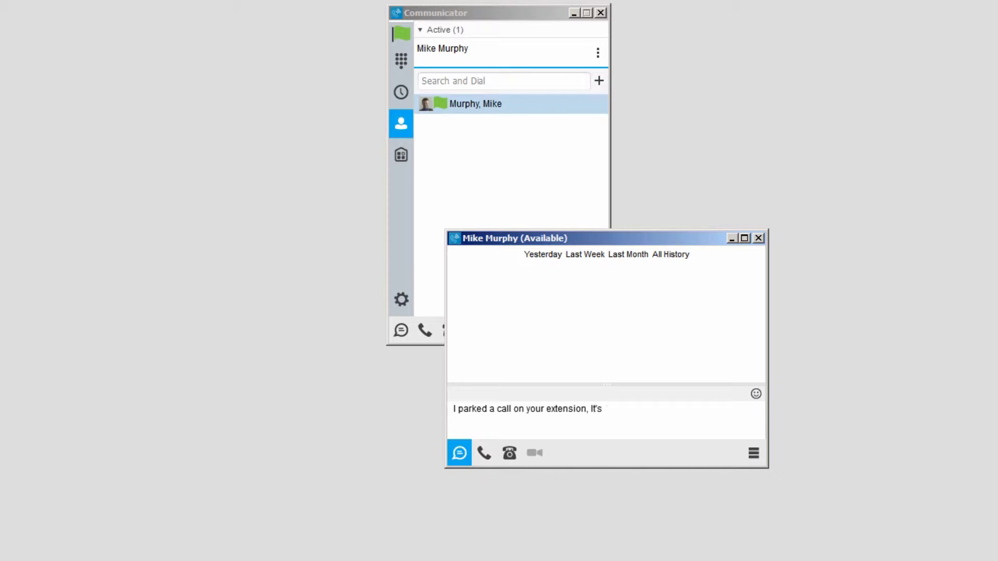
type(" Mrs Balton.")
key("Return")
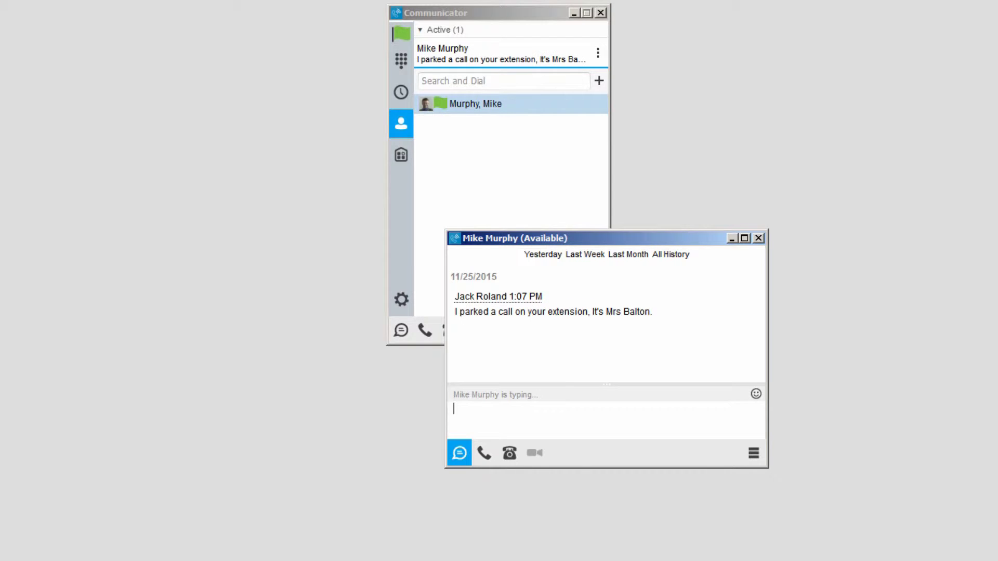
left_click(757, 236)
- Browse the call history and a caller's context menu, then return to the contacts list
left_click(400, 59)
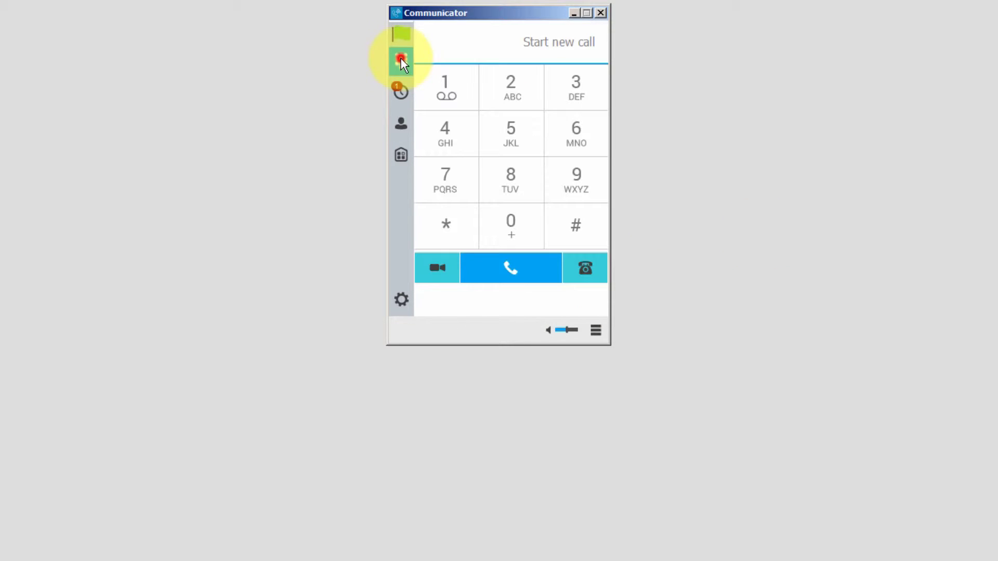
left_click(401, 92)
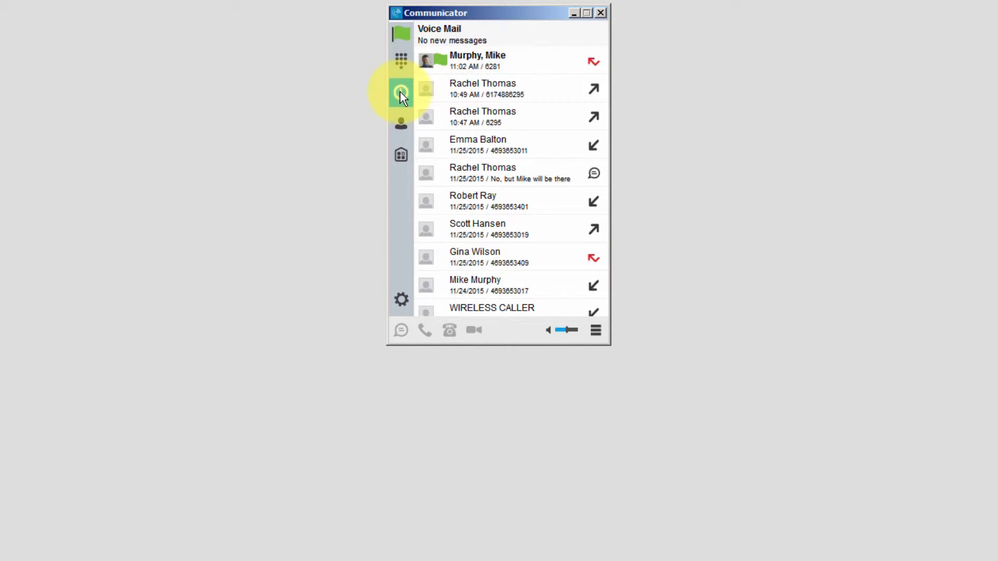
left_click(470, 146)
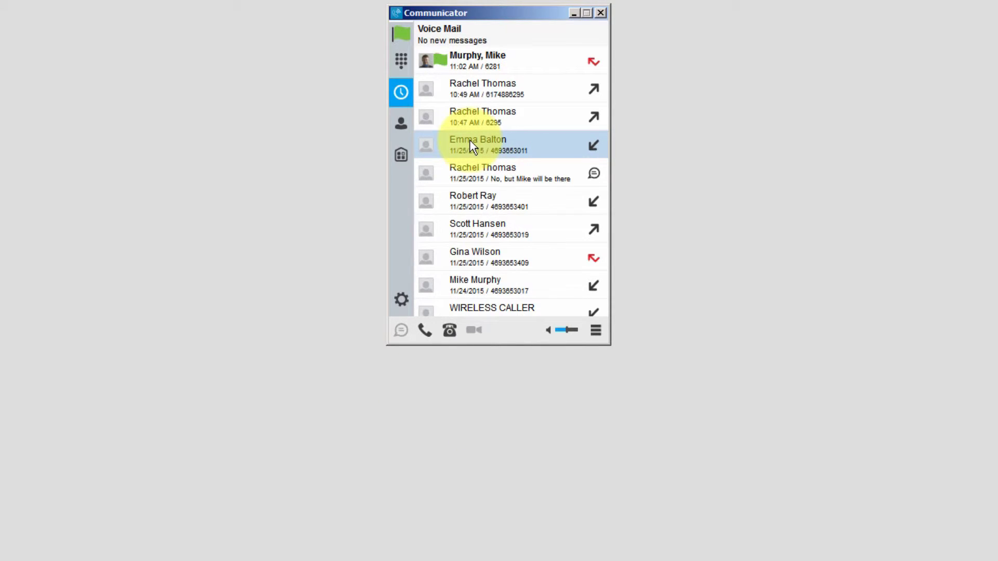
right_click(470, 141)
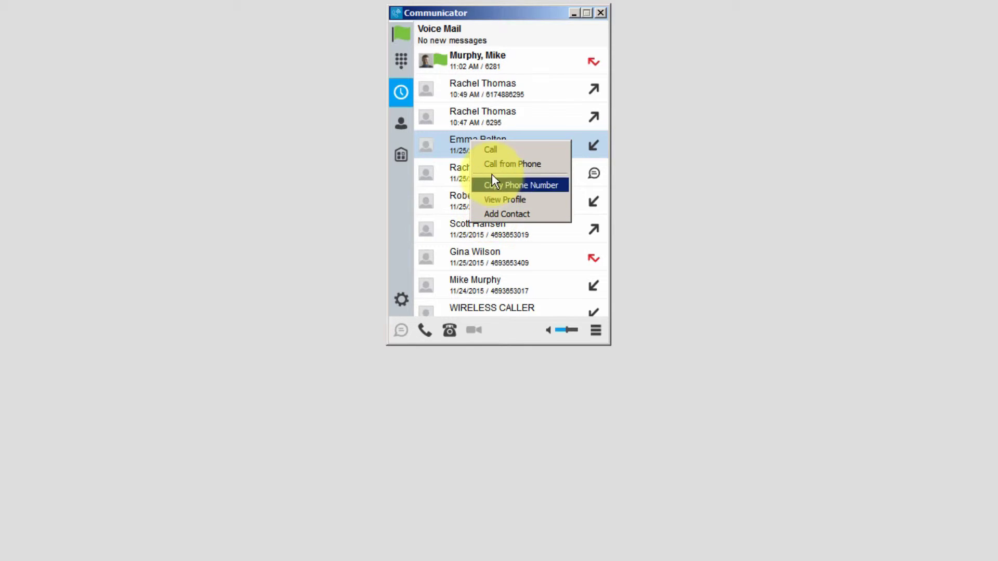
left_click(402, 126)
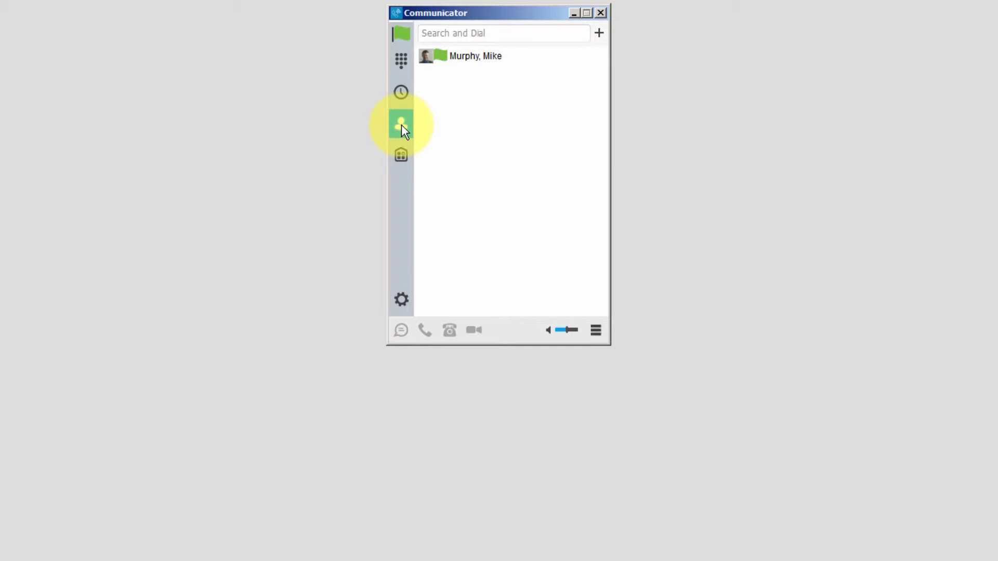
- Add a colleague found by name in the Telephony Directory to Own Contacts, then clear the search
left_click(459, 31)
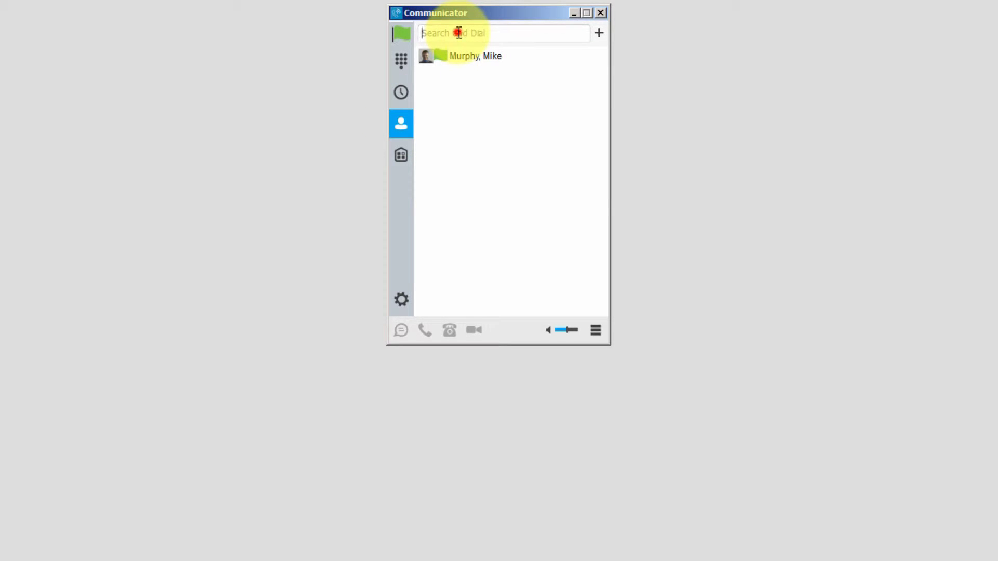
type("Ra")
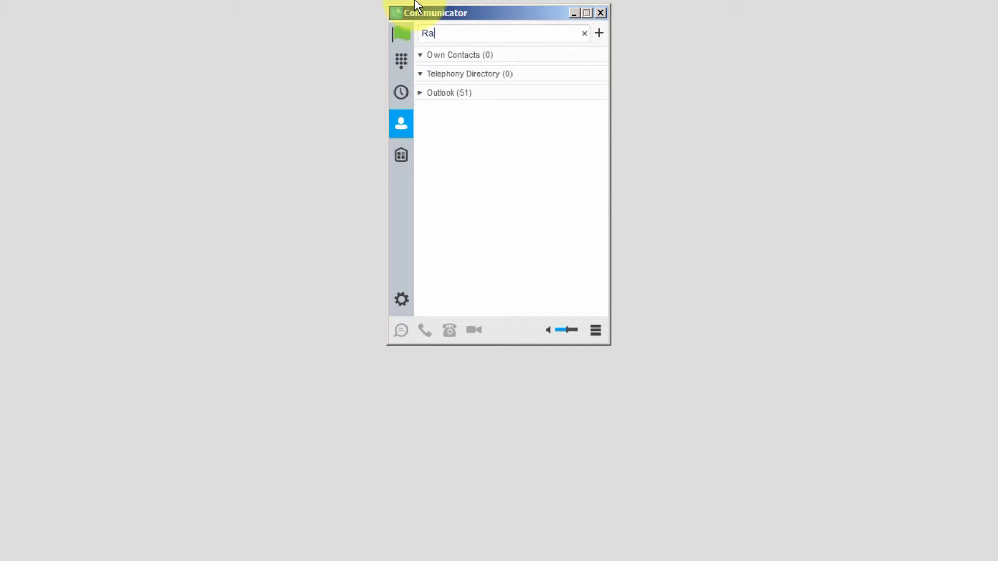
type("ch")
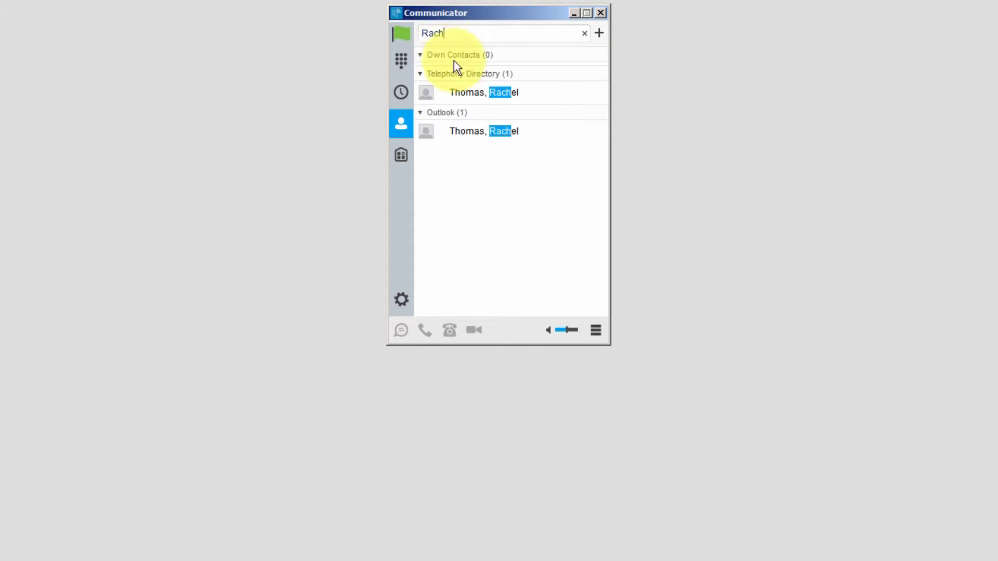
right_click(458, 92)
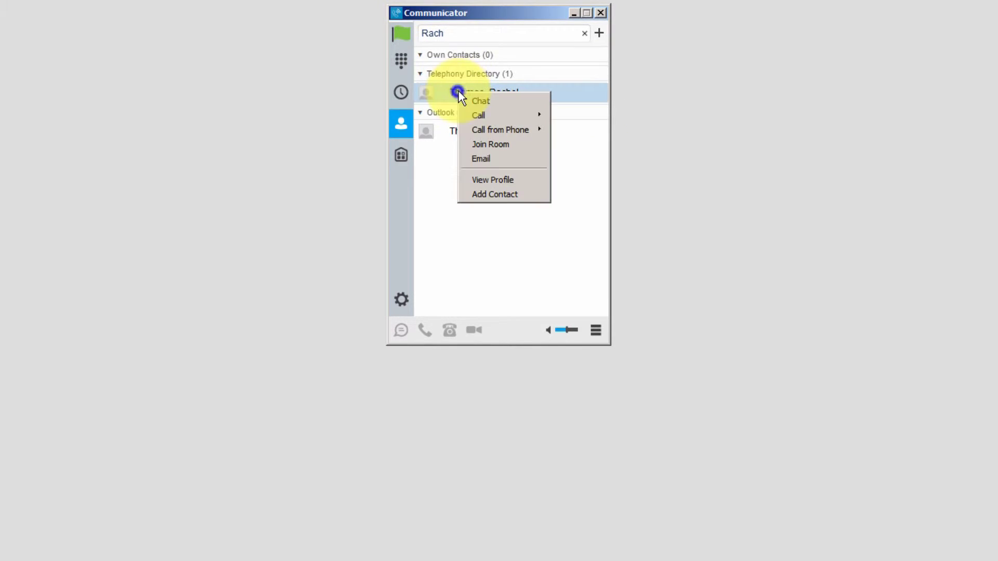
left_click(489, 196)
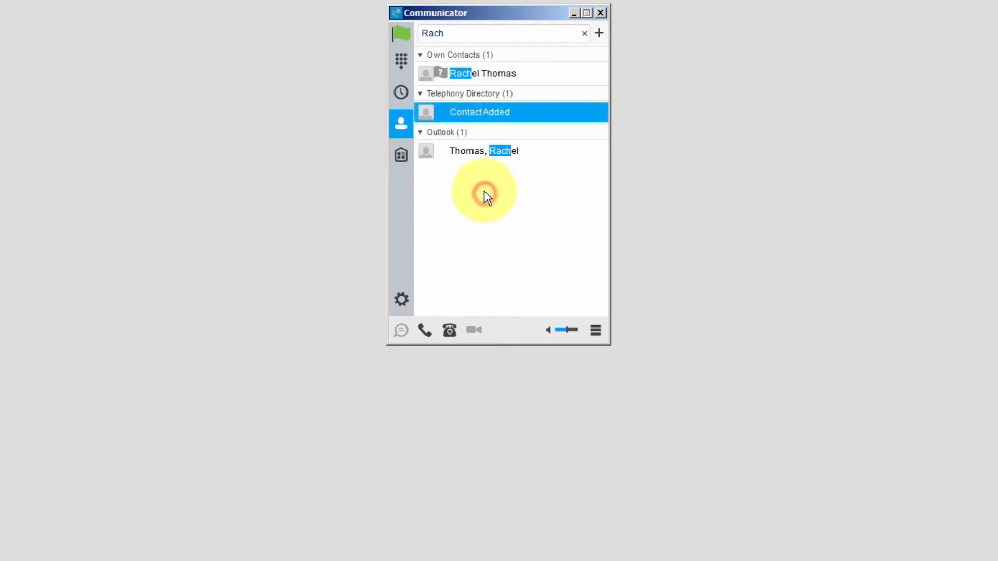
left_click(585, 33)
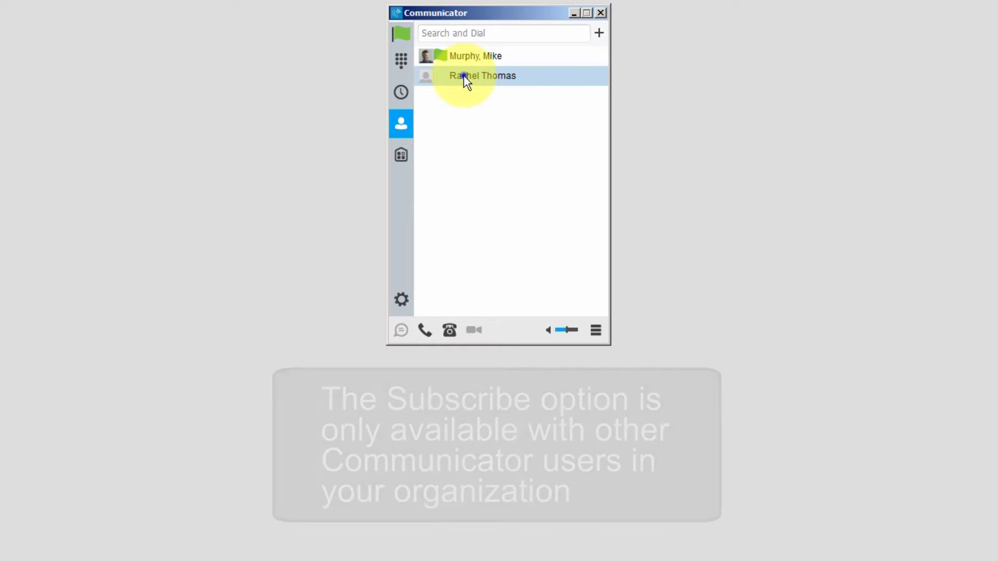
- Subscribe to the newly added contact's presence
right_click(464, 76)
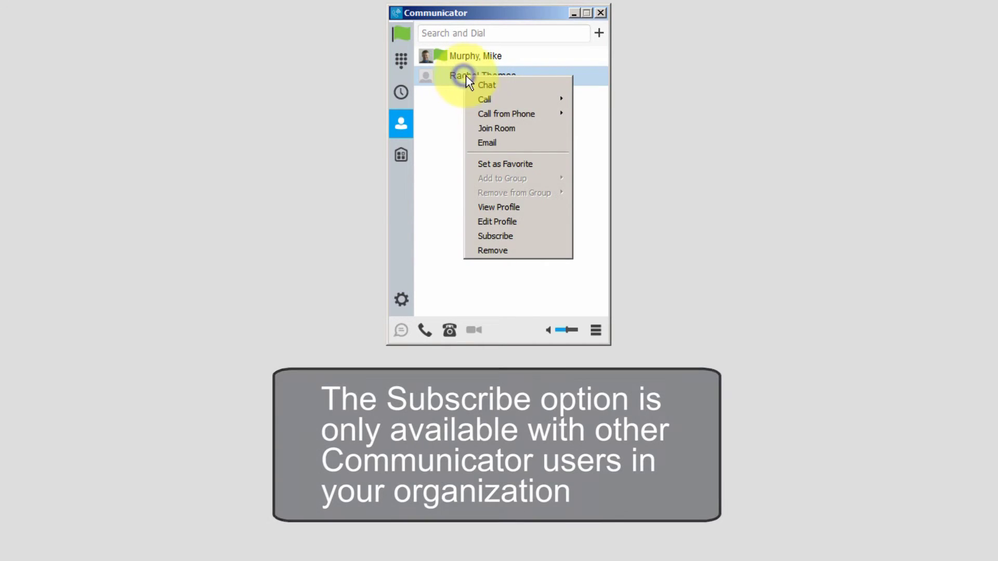
left_click(495, 237)
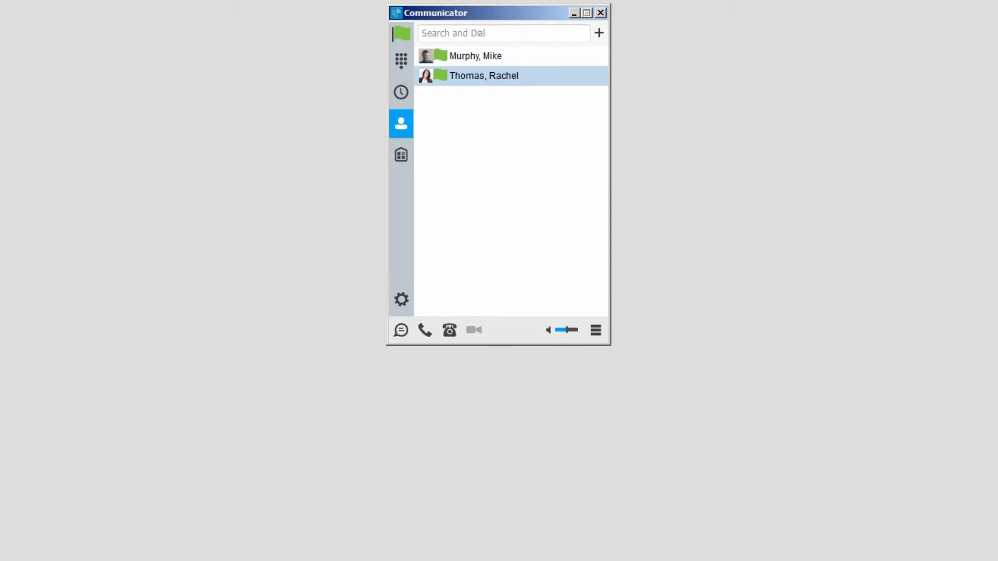
- Invite both saved contacts into My Room as pending participants and close the room
left_click(400, 157)
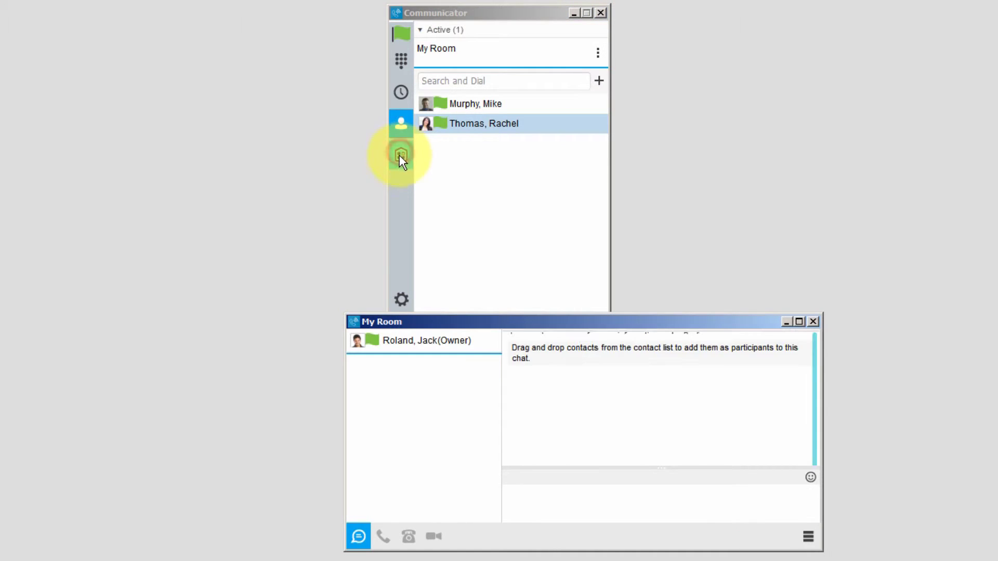
left_click_drag(453, 123, 397, 399)
left_click_drag(455, 104, 381, 411)
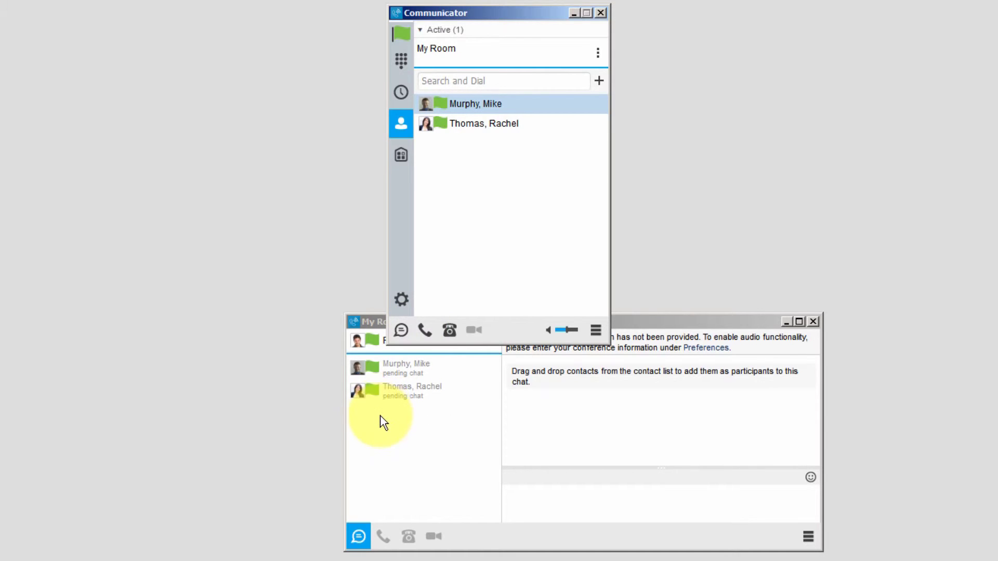
left_click(814, 322)
left_click(394, 12)
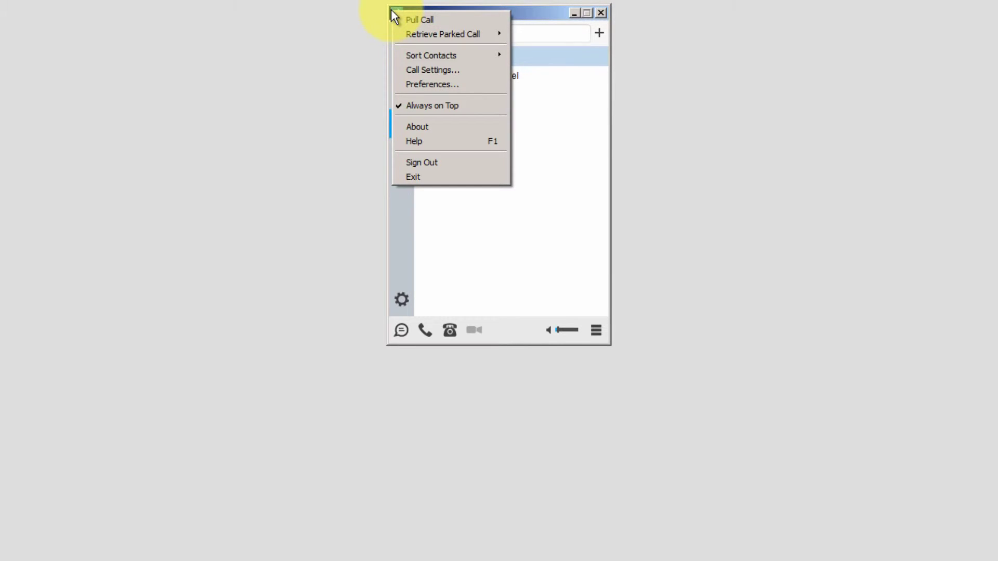
- Retrieve a parked call via *88 with Communicator, send # on the keypad, then hang up
mouse_move(400, 33)
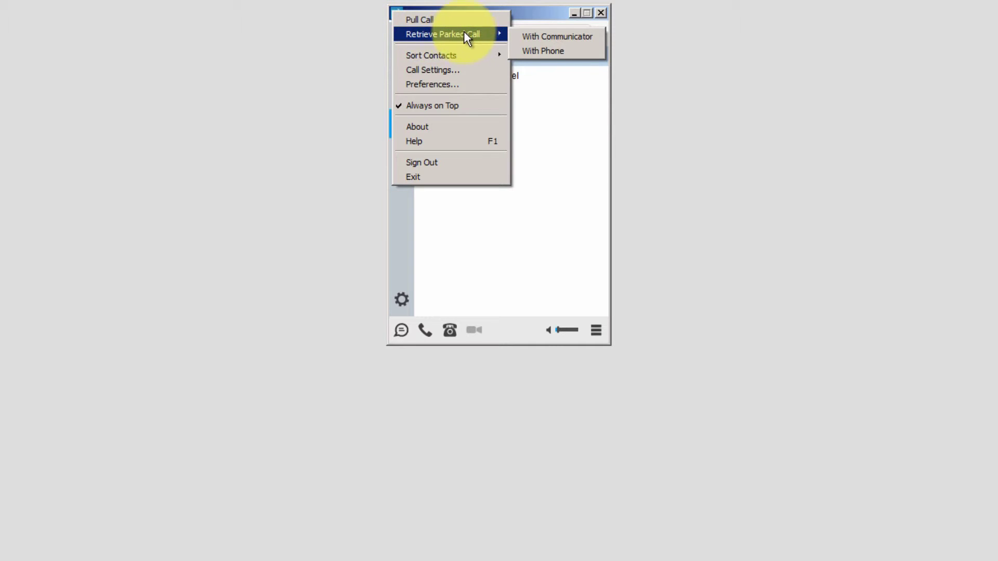
left_click(543, 36)
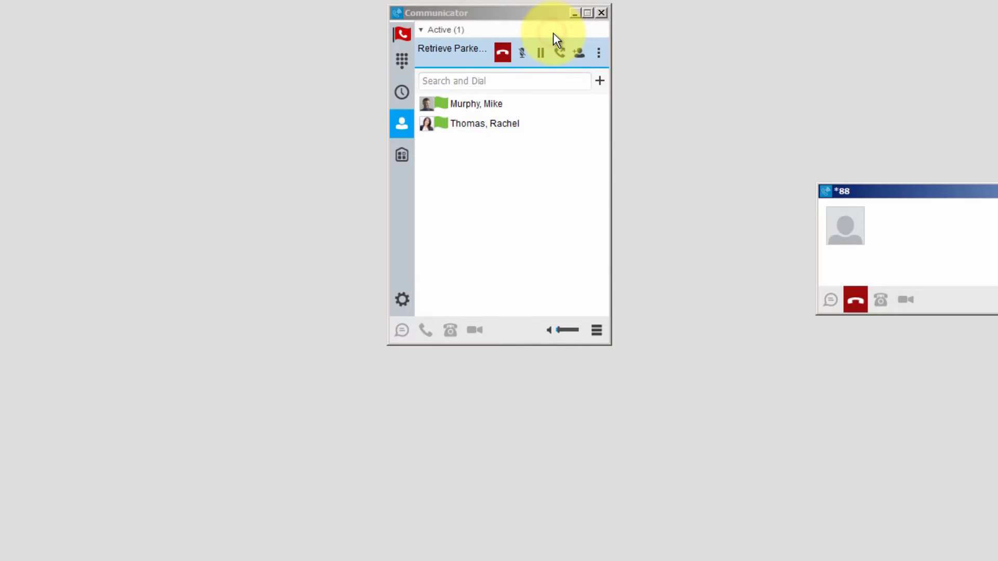
left_click_drag(891, 192, 429, 200)
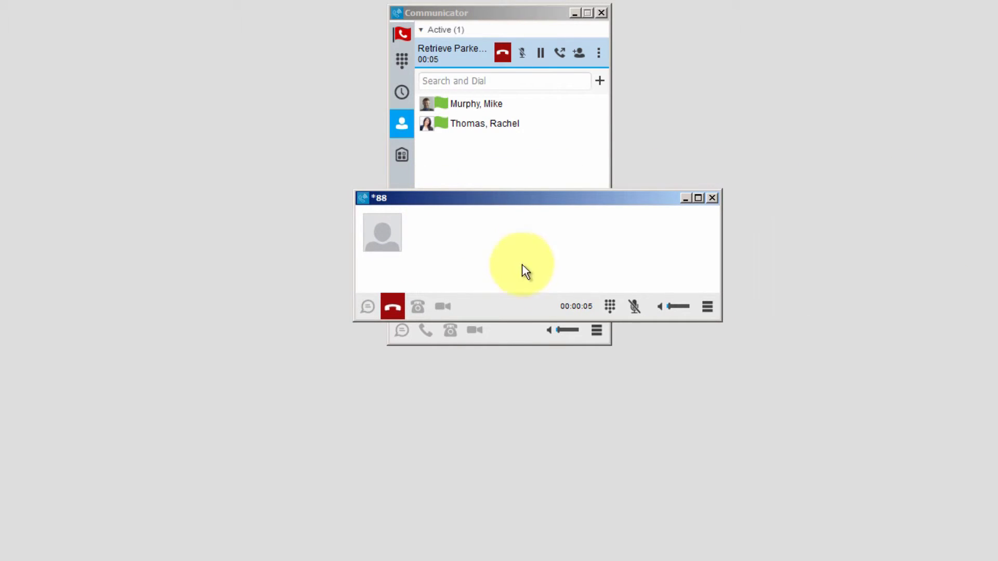
left_click(610, 306)
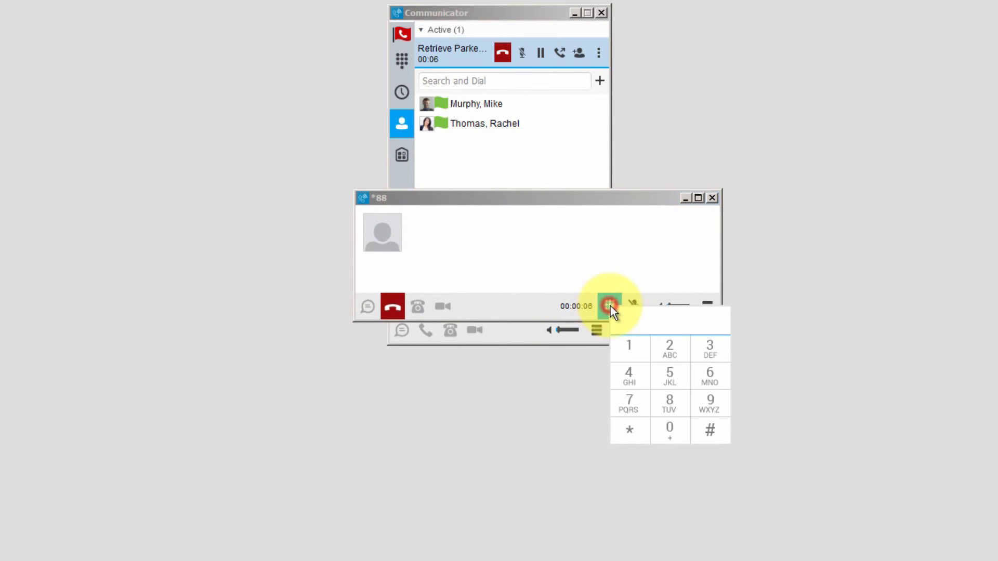
left_click(710, 430)
left_click_drag(551, 195, 525, 264)
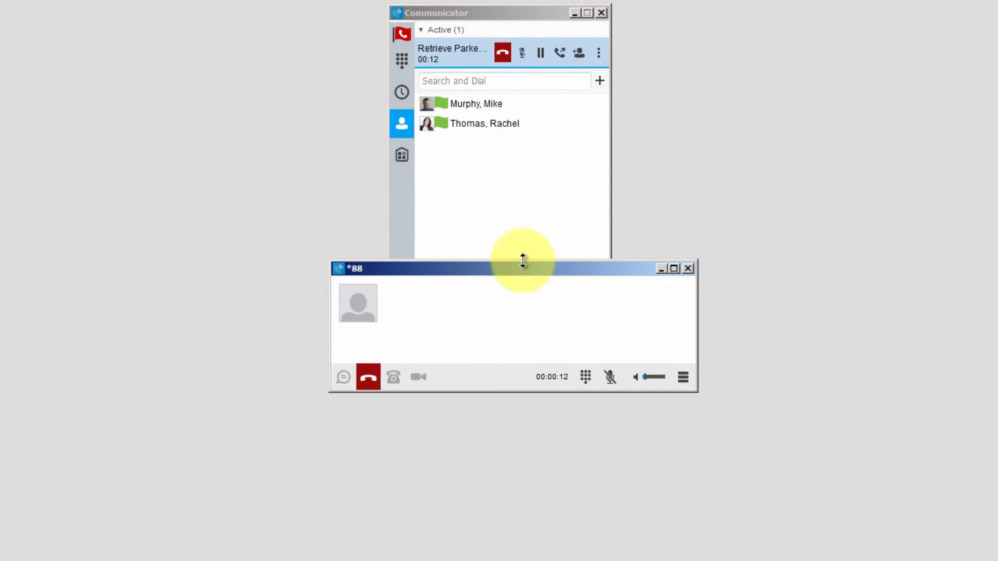
left_click(365, 379)
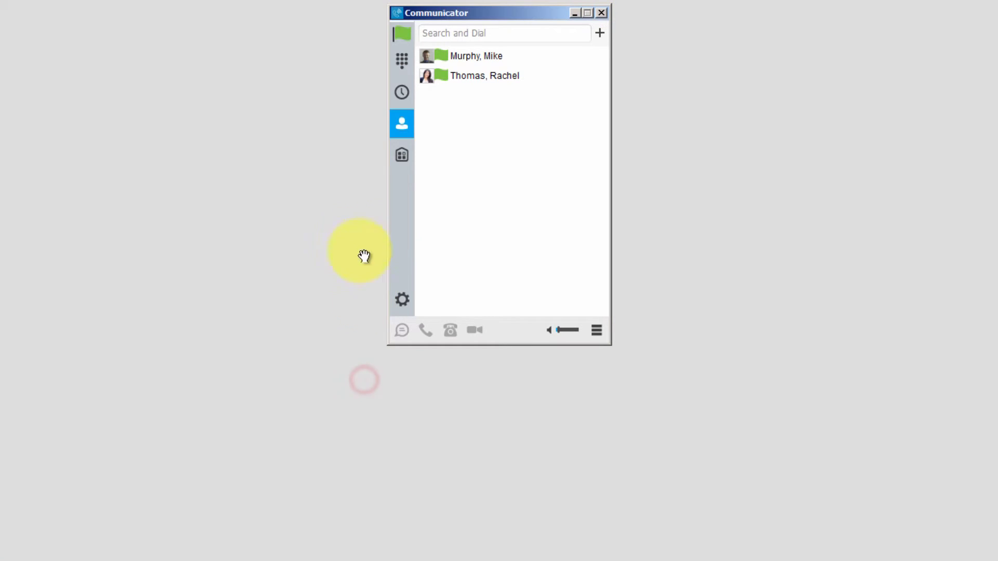
left_click(396, 12)
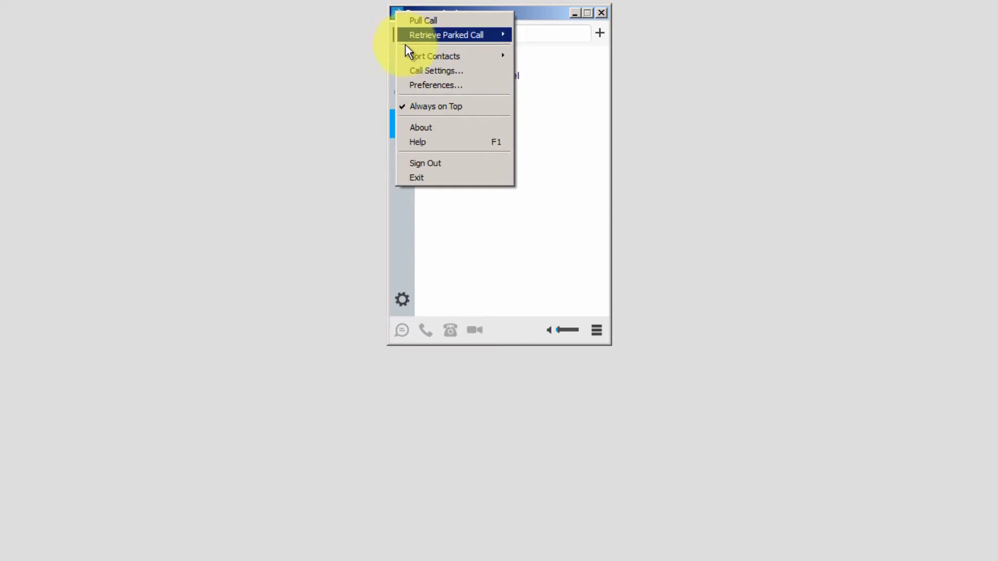
- Turn on the Favorites group and mark the second contact as a favorite
mouse_move(414, 57)
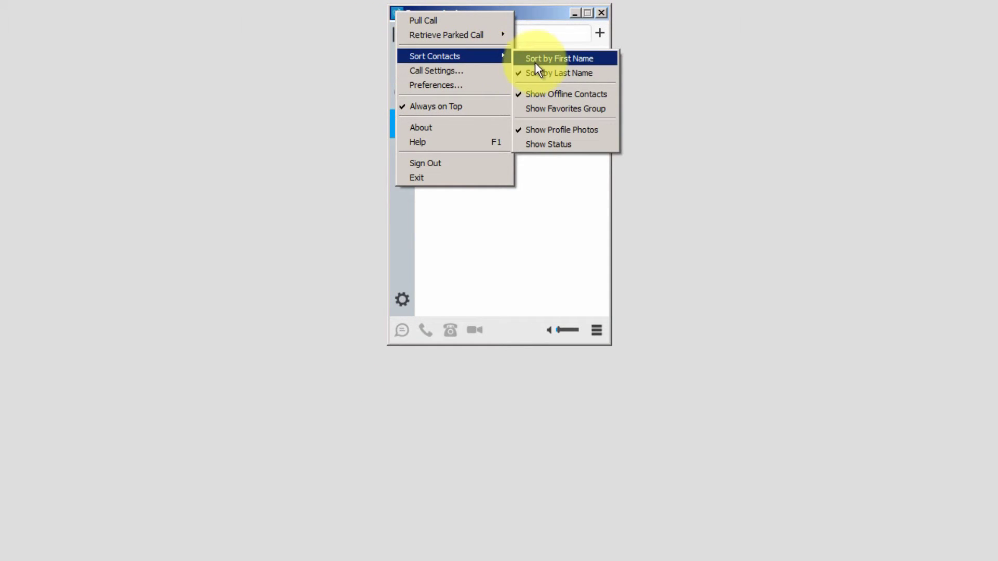
left_click(550, 107)
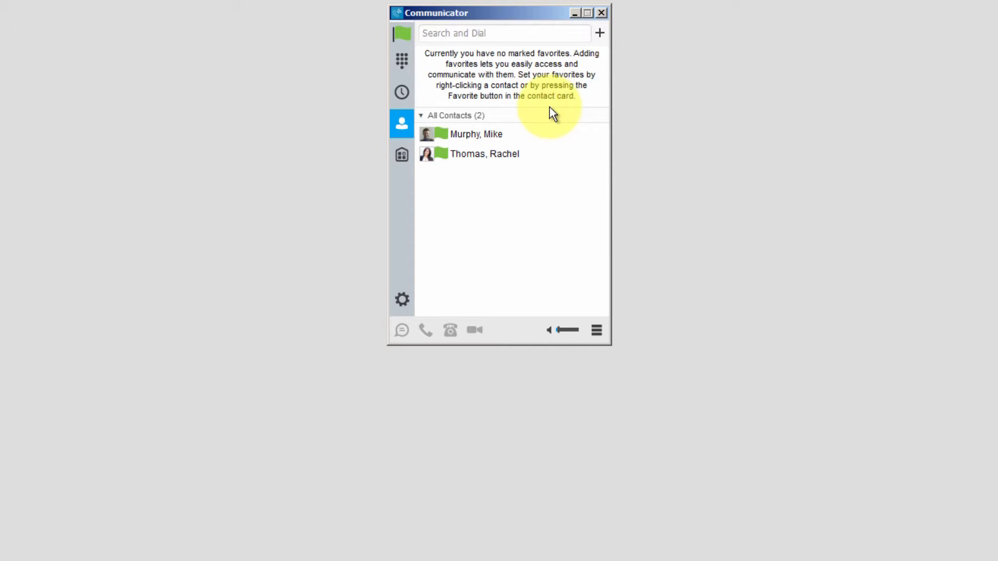
right_click(470, 154)
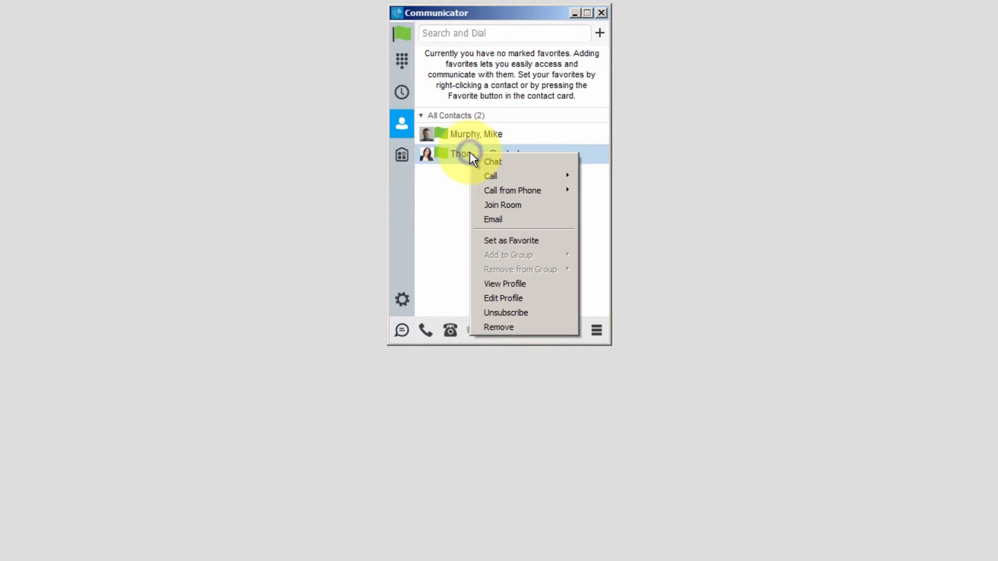
left_click(494, 241)
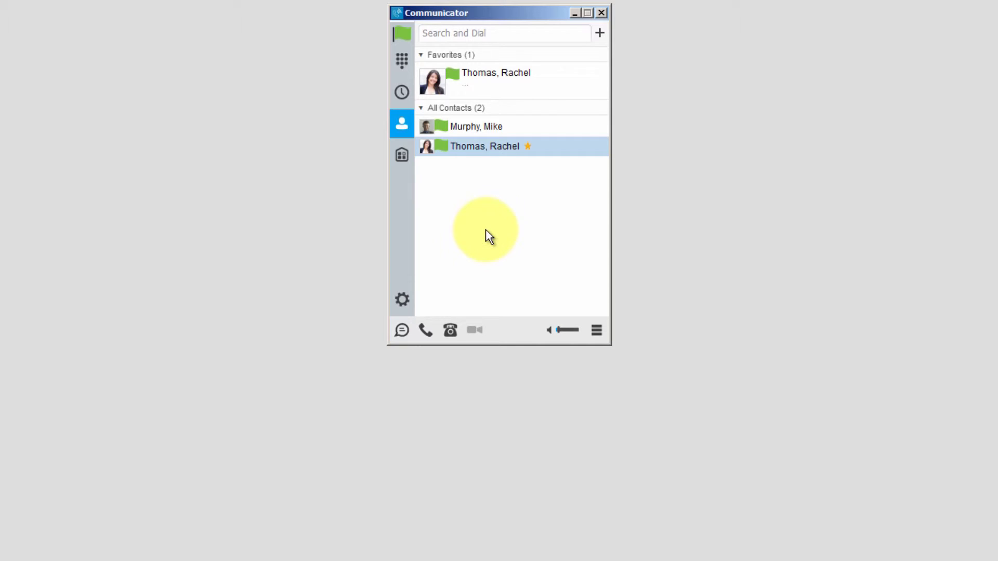
- Turn on status display so each contact shows its presence, like "(Available)"
left_click(400, 16)
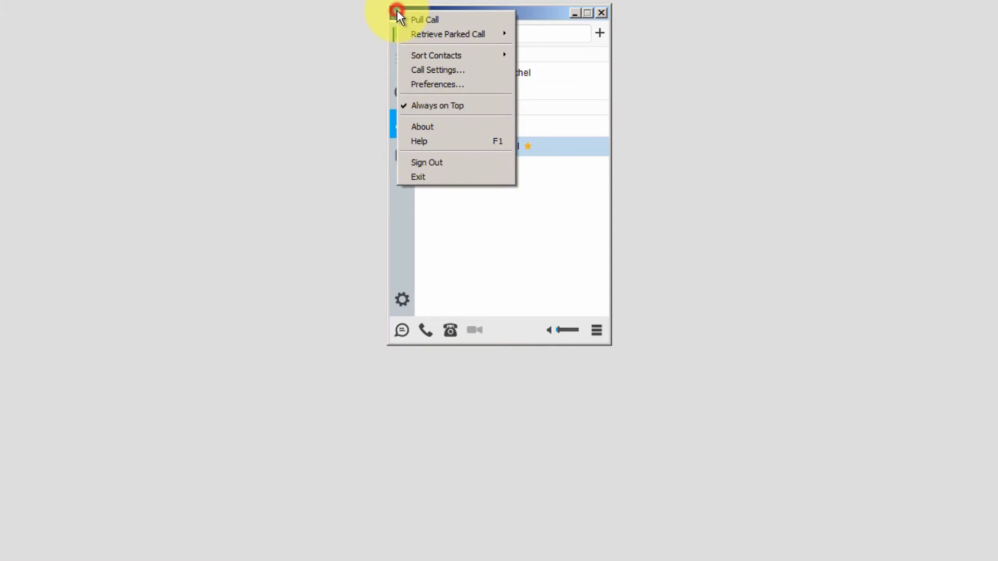
mouse_move(421, 54)
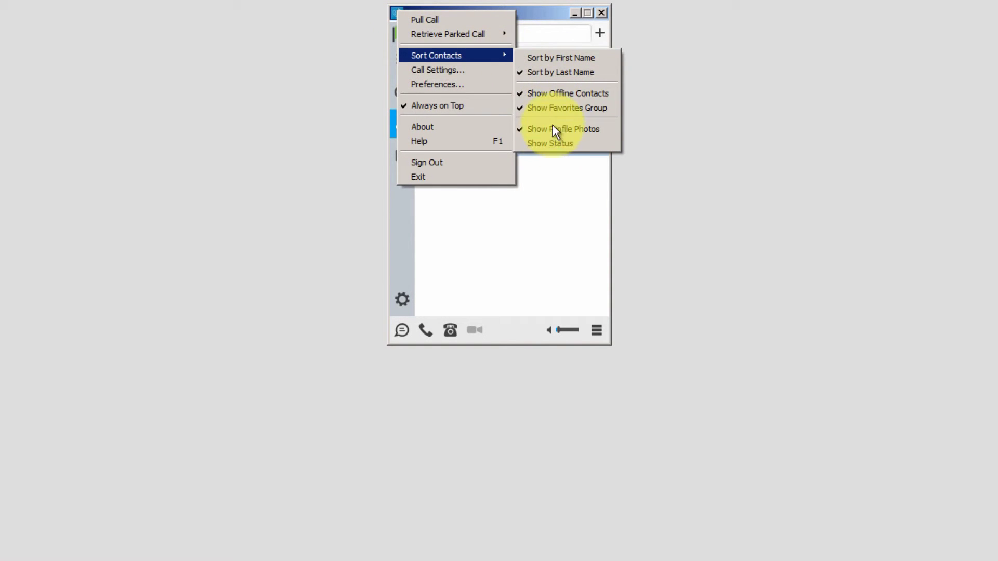
left_click(547, 143)
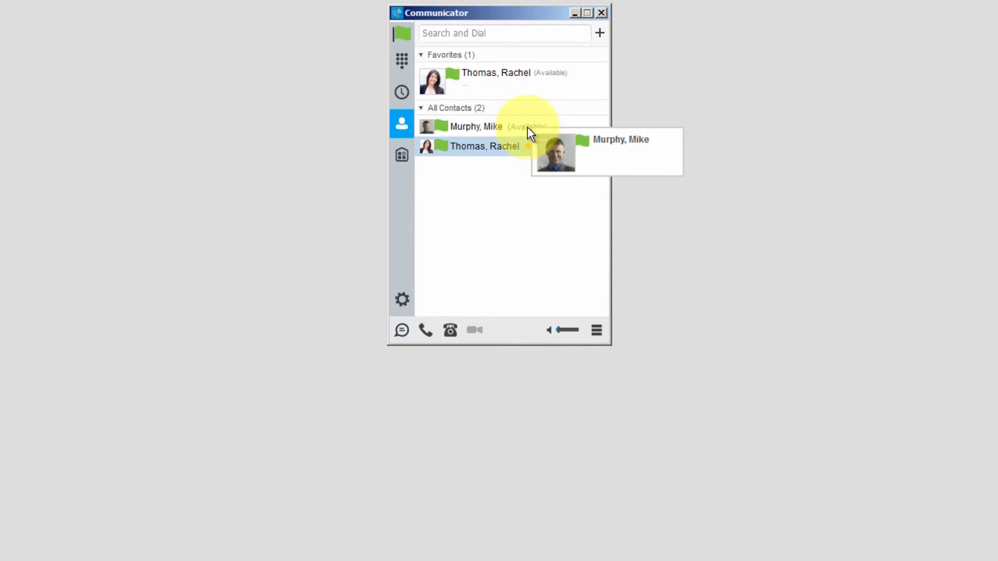
mouse_move(550, 80)
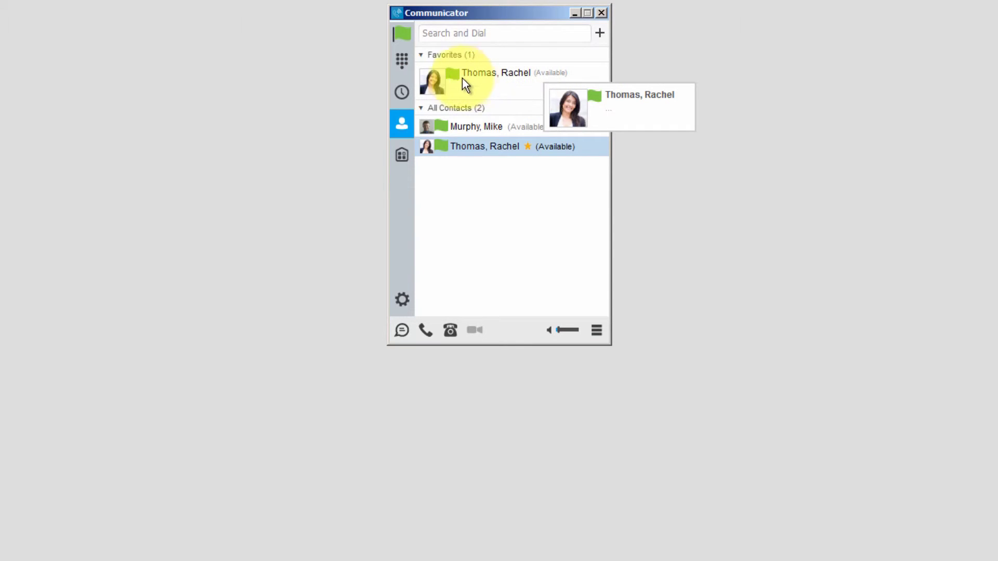
left_click(394, 11)
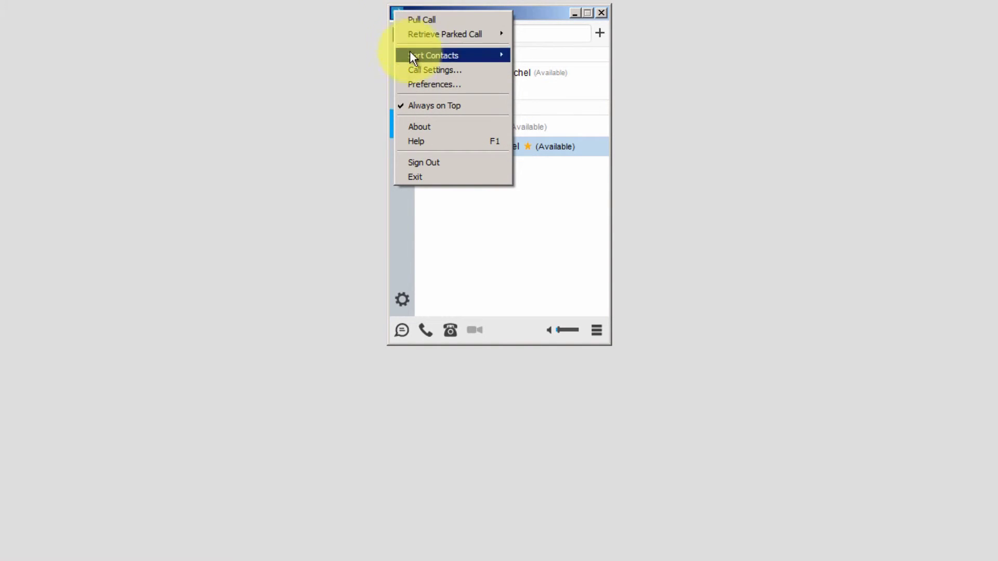
left_click(422, 87)
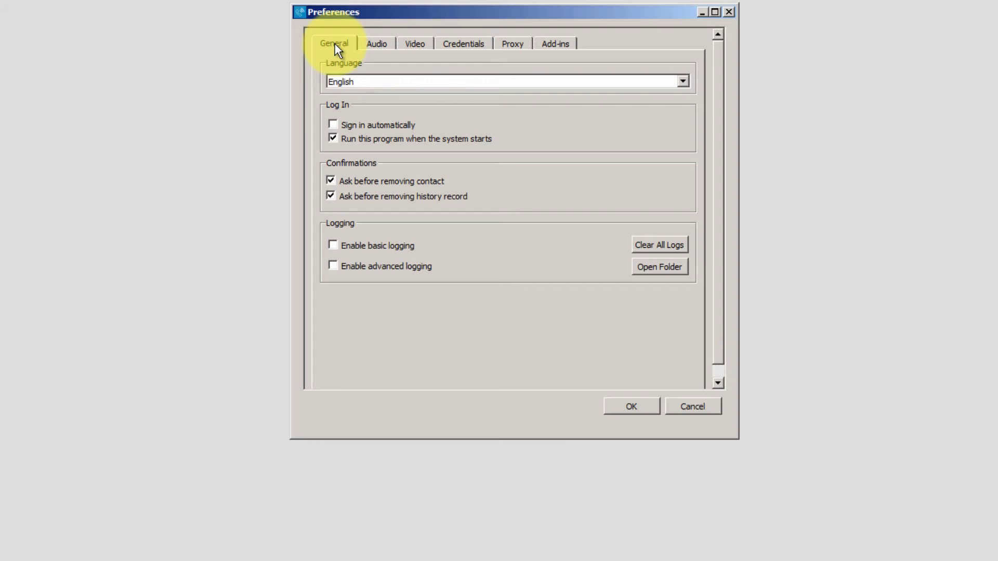
left_click(389, 45)
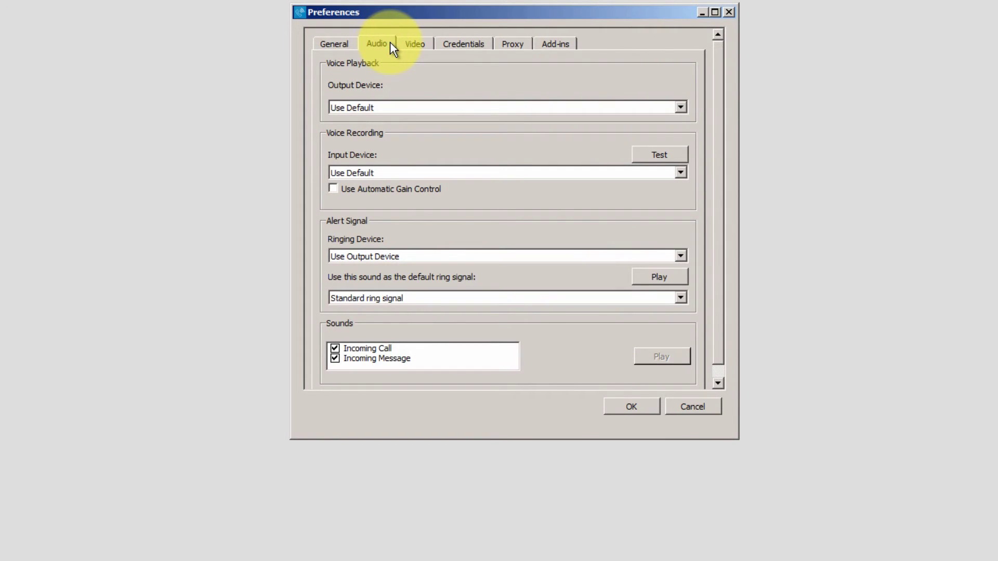
left_click(422, 44)
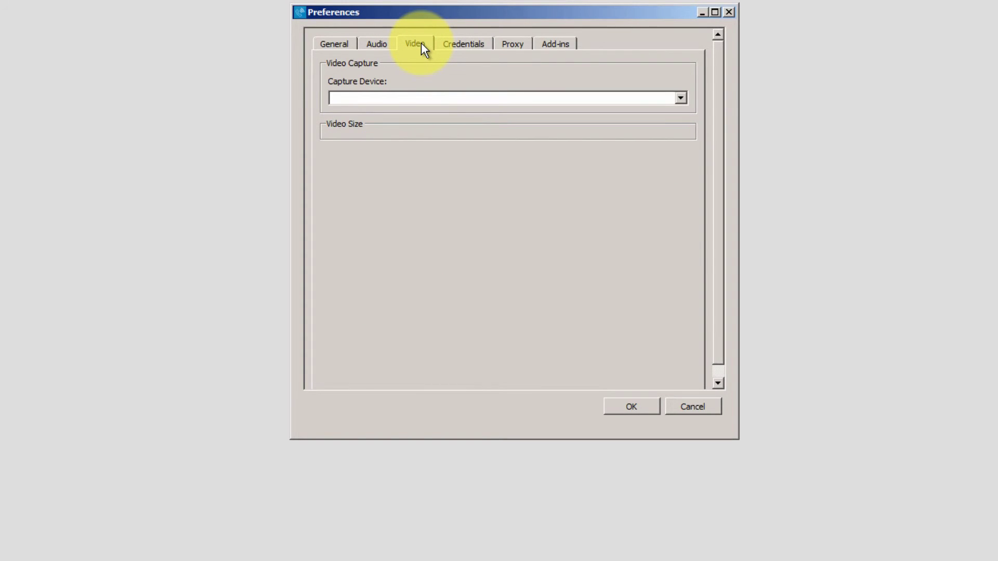
left_click(470, 42)
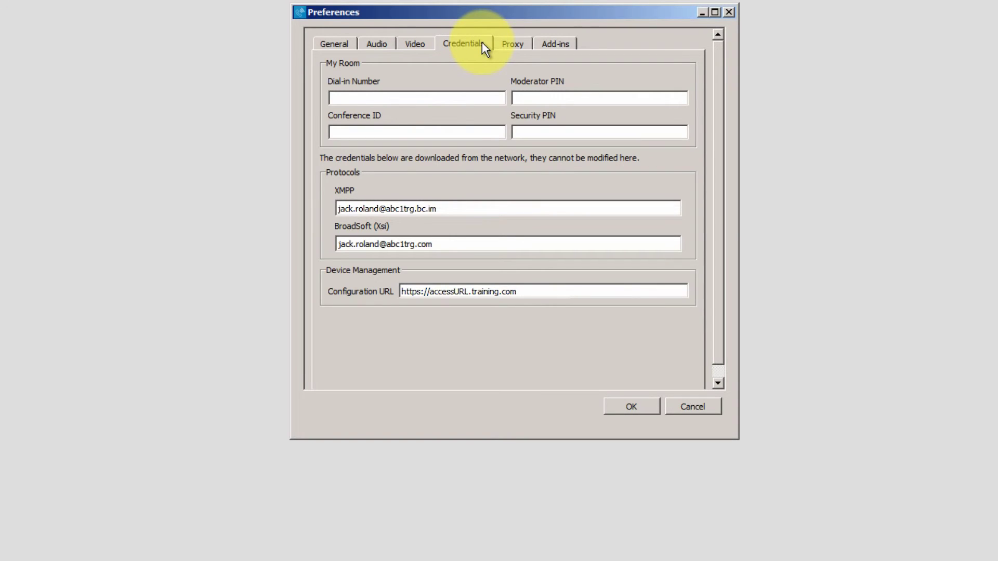
left_click(560, 48)
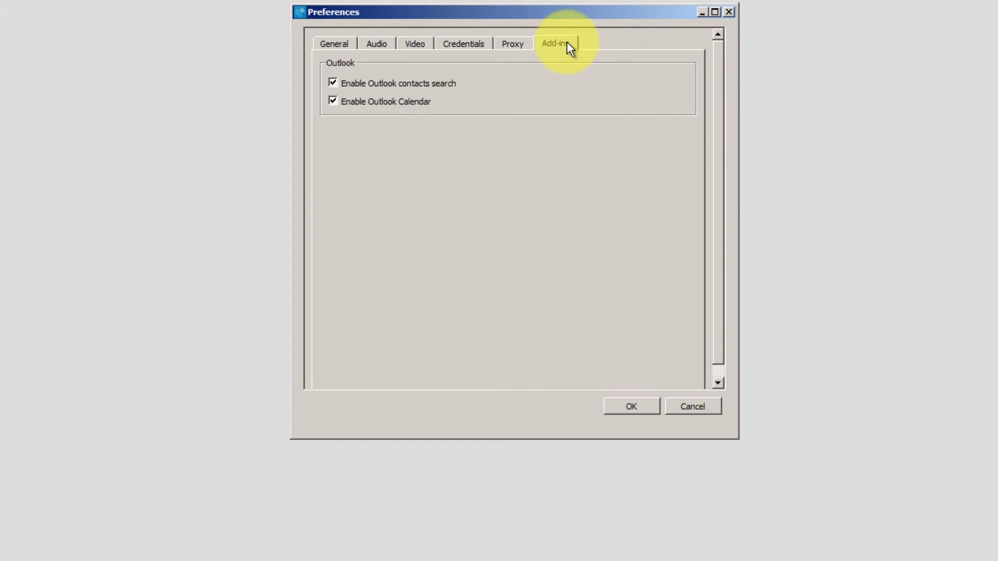
left_click(635, 406)
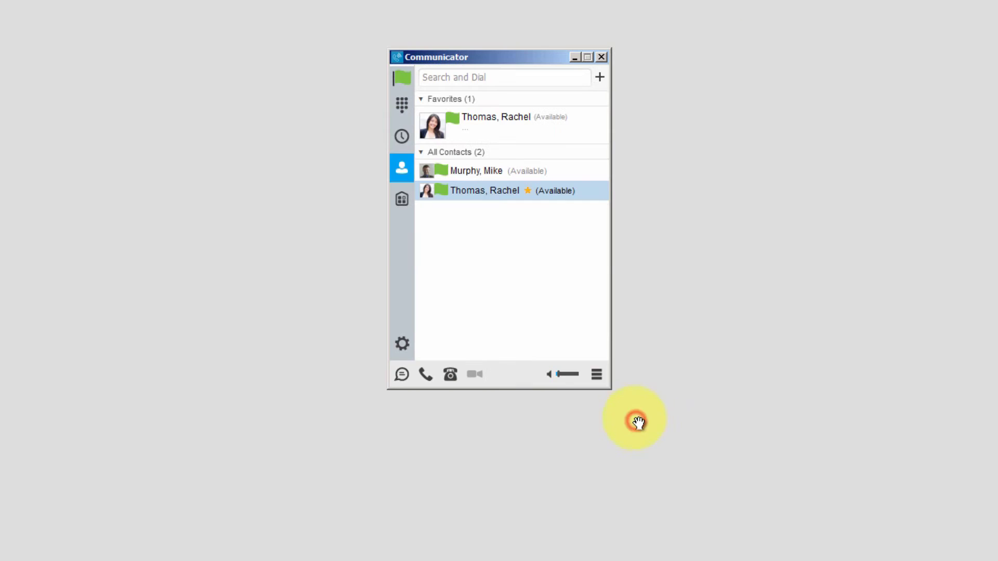
- In Call Settings, add a new Clearspan Anywhere location with the mobile number
left_click(395, 56)
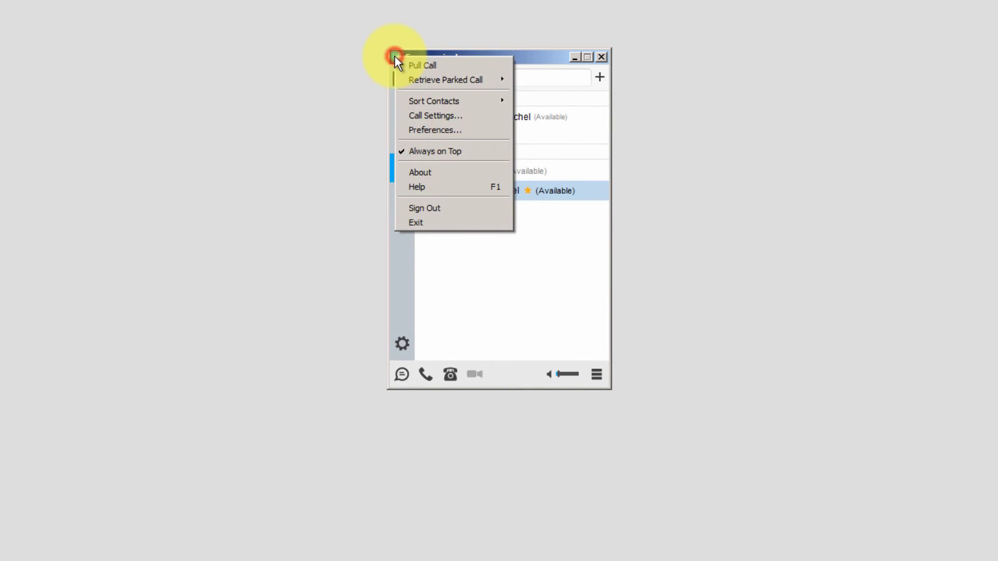
left_click(410, 117)
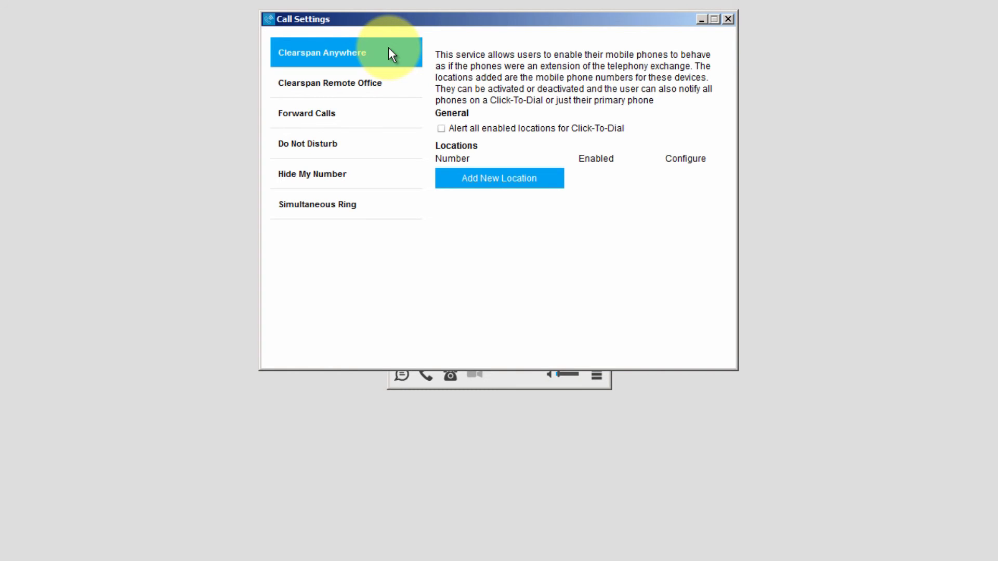
left_click(482, 177)
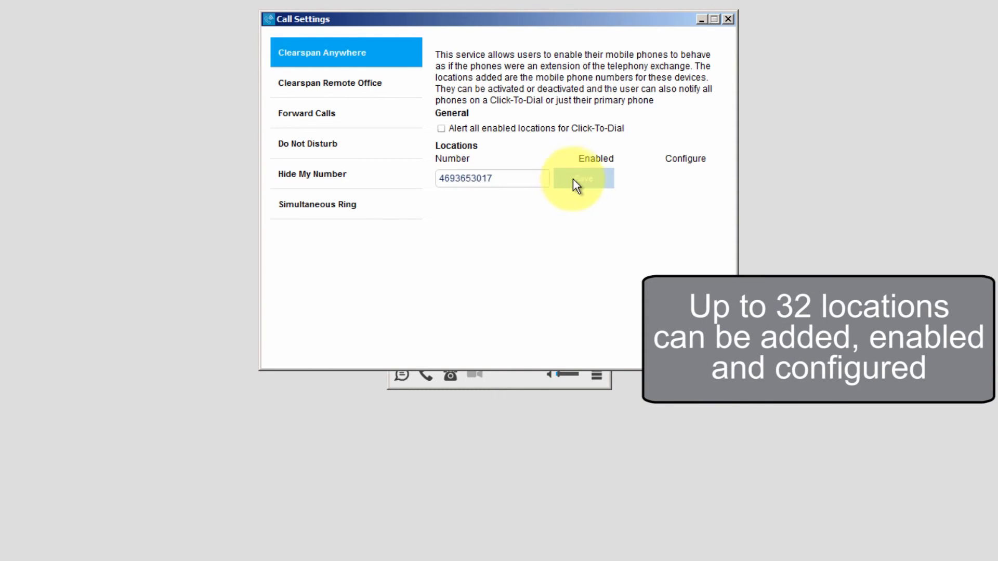
left_click(576, 179)
- Enable the new location and turn on its Answer Confirmation option
left_click(589, 178)
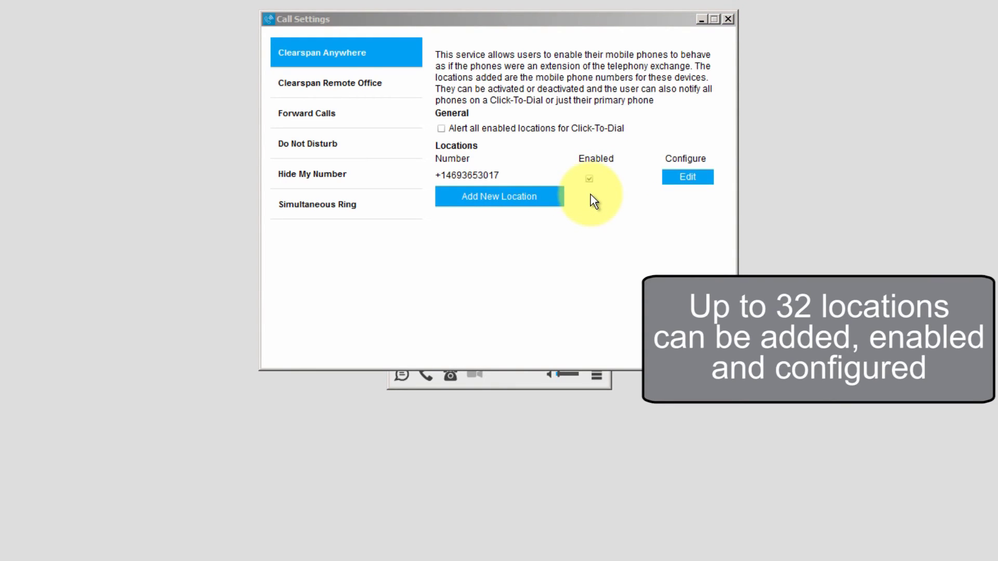
left_click(684, 177)
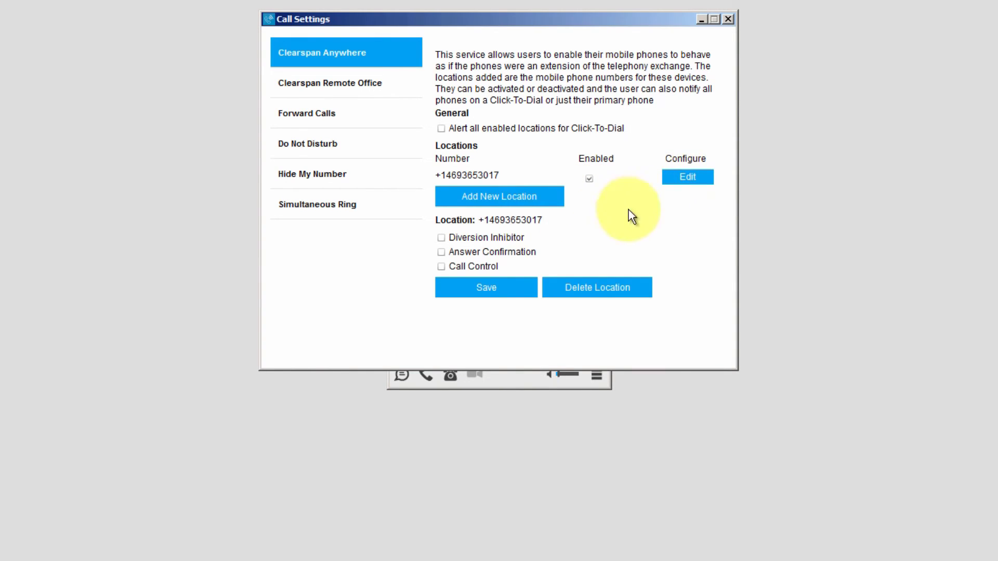
left_click(442, 252)
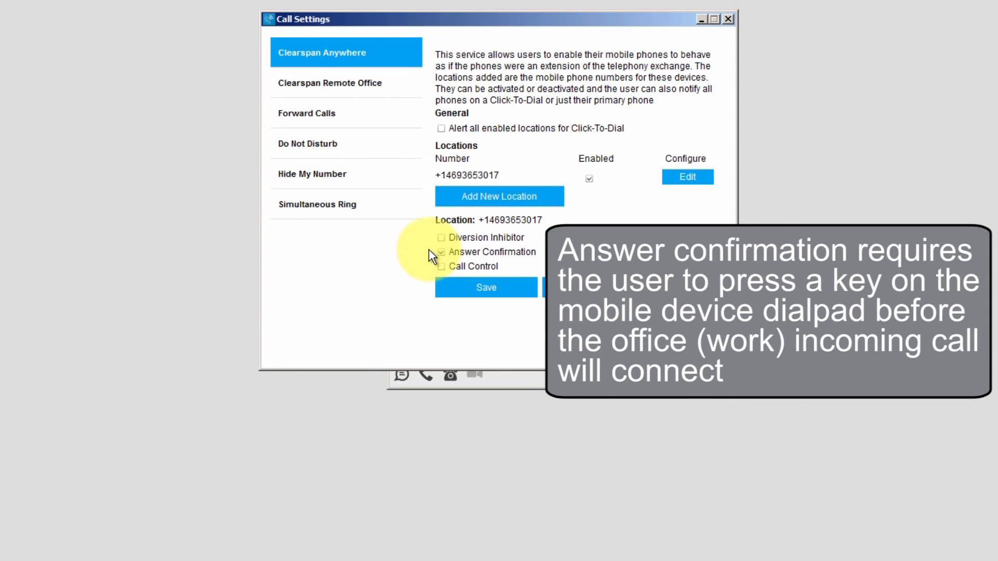
left_click(449, 286)
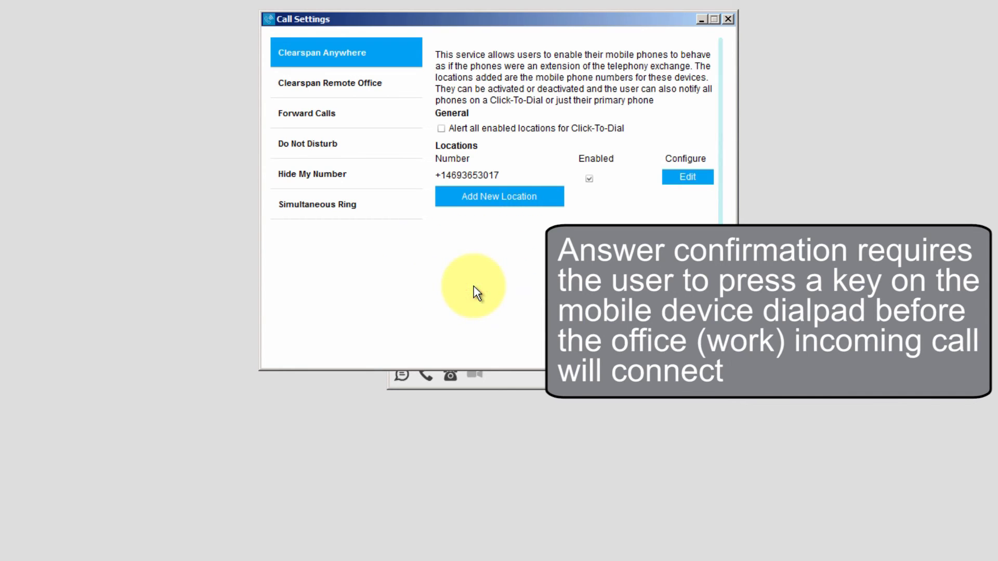
- Leave Call Settings, take the incoming call on the mobile phone, then open the main menu
left_click(681, 176)
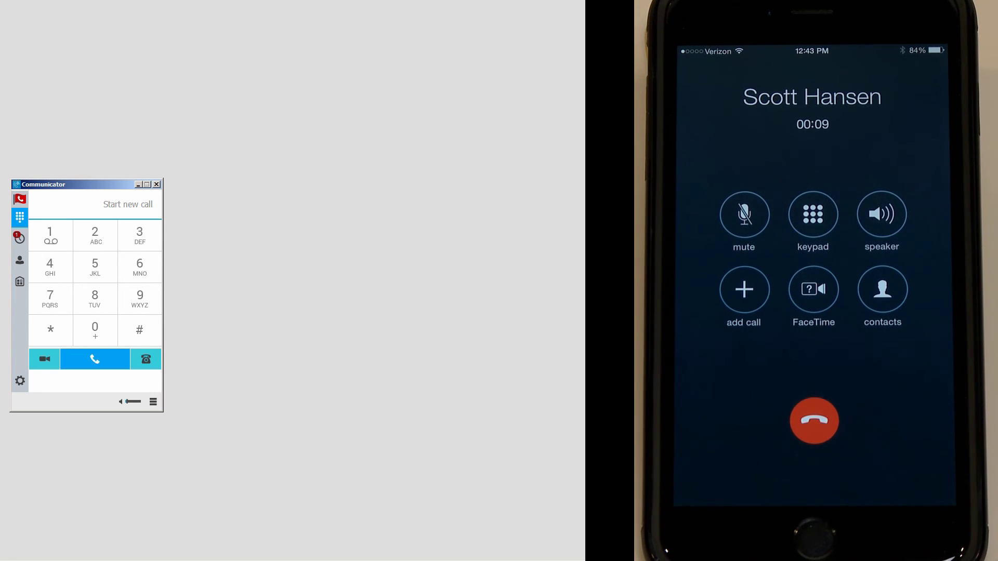
left_click(16, 185)
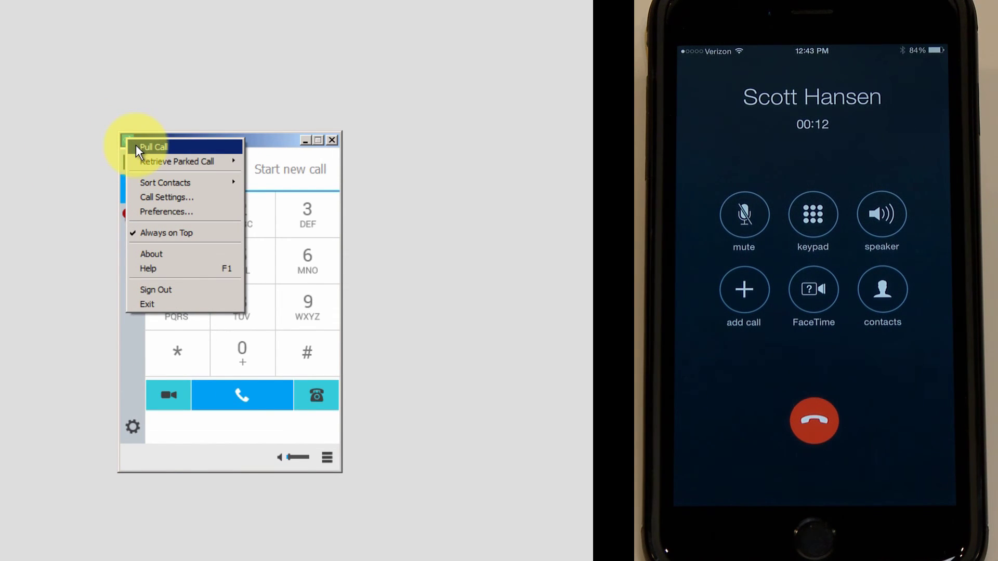
- Pull the mobile phone's call onto the computer, then hang it up
left_click(136, 145)
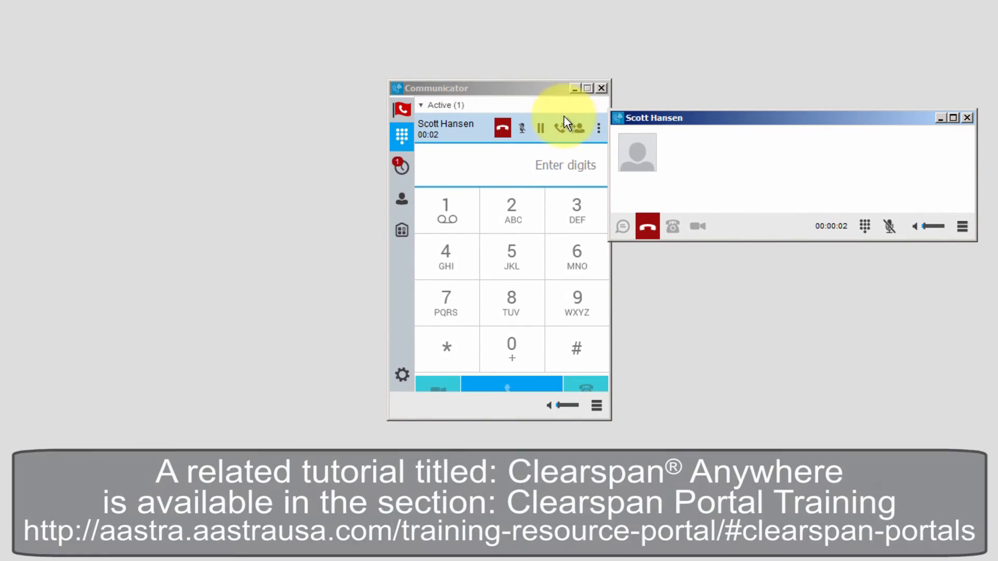
left_click_drag(671, 117, 409, 215)
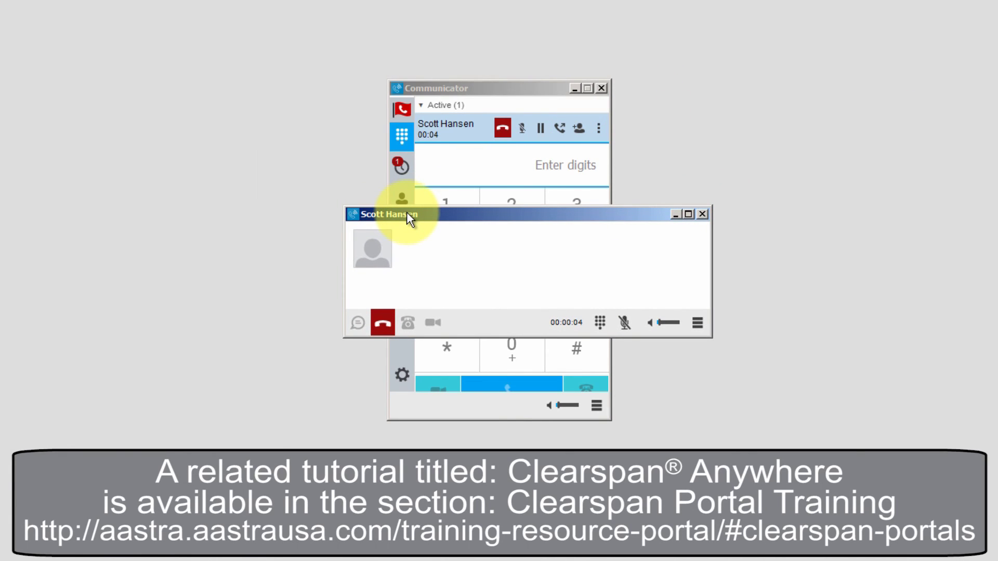
left_click(381, 325)
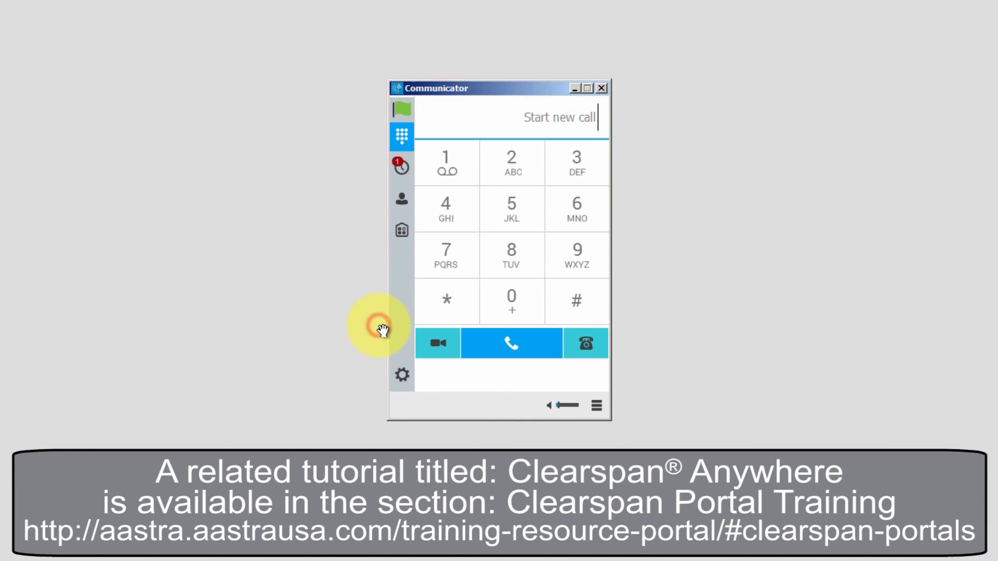
left_click(397, 88)
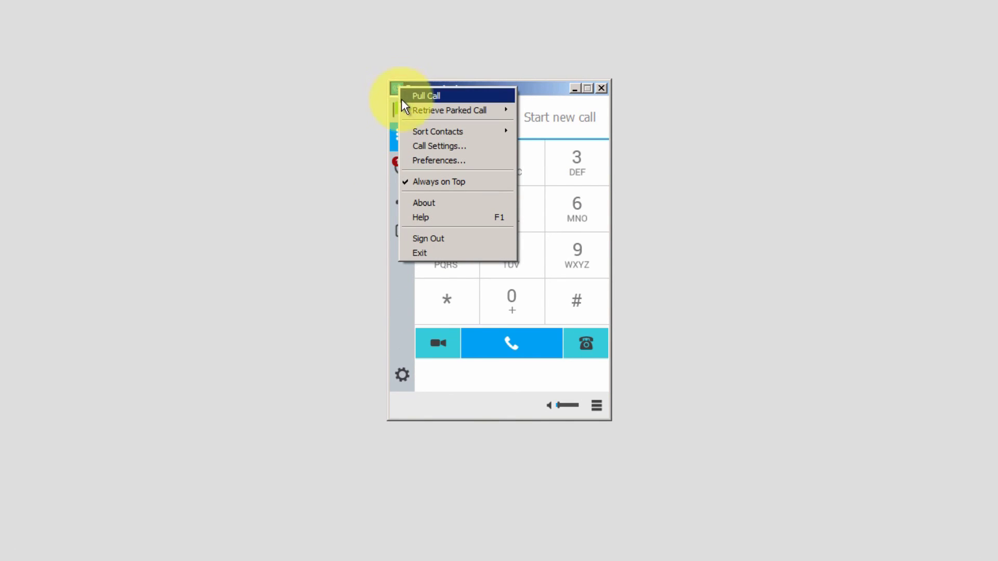
- Review Remote Office, Forward Calls, Do Not Disturb, Hide My Number and Simultaneous Ring settings unchanged
left_click(410, 146)
left_click(371, 112)
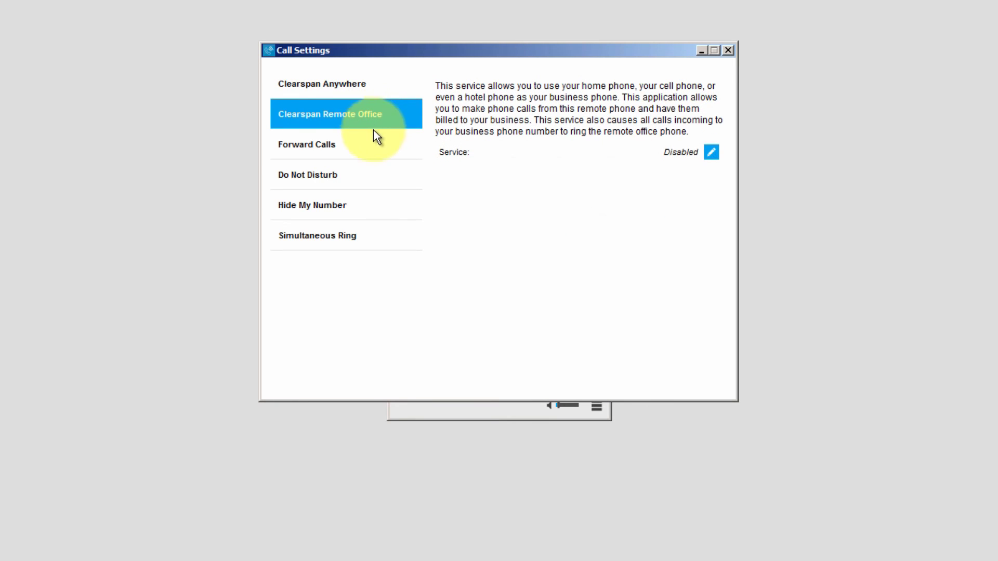
left_click(370, 147)
left_click(366, 173)
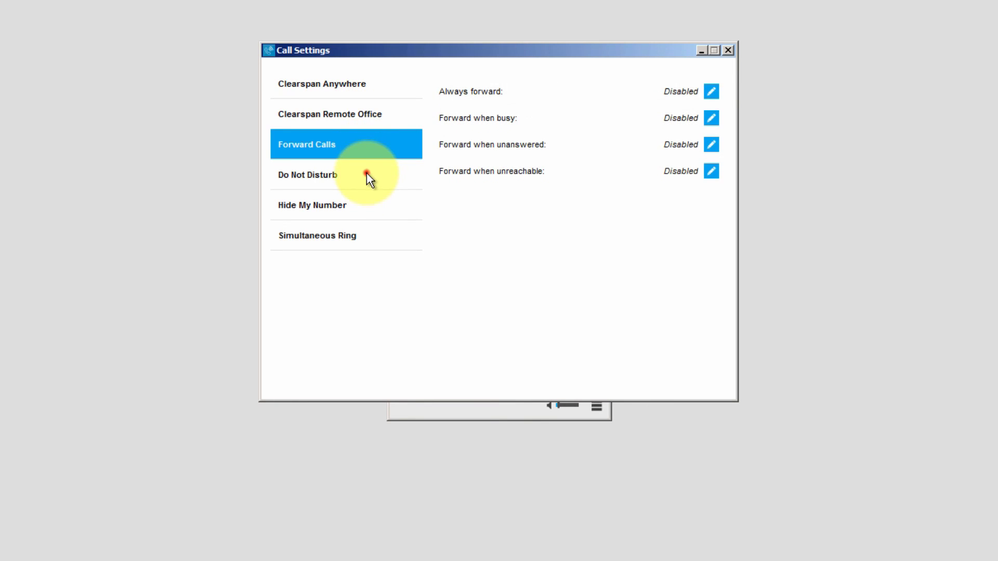
left_click(368, 205)
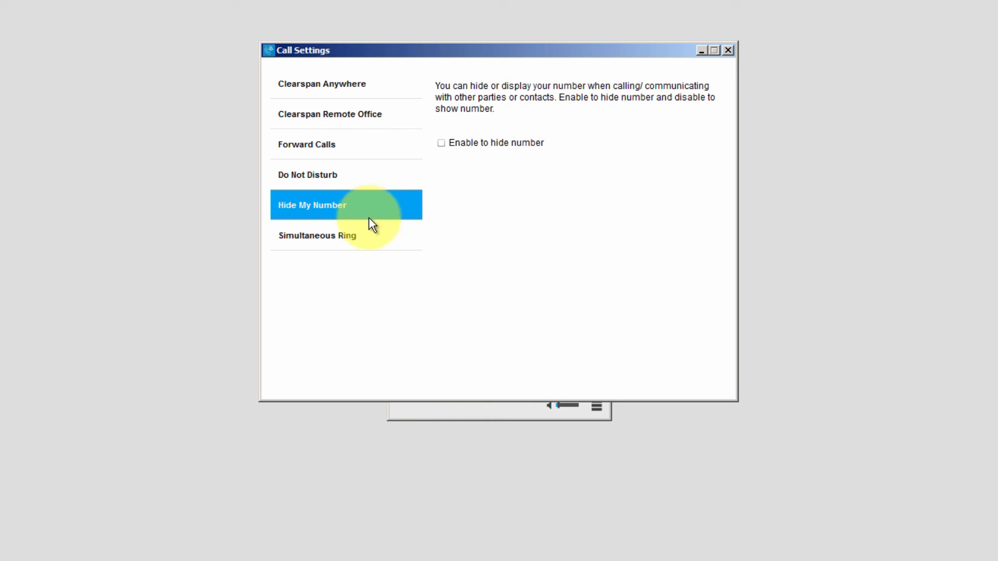
left_click(373, 235)
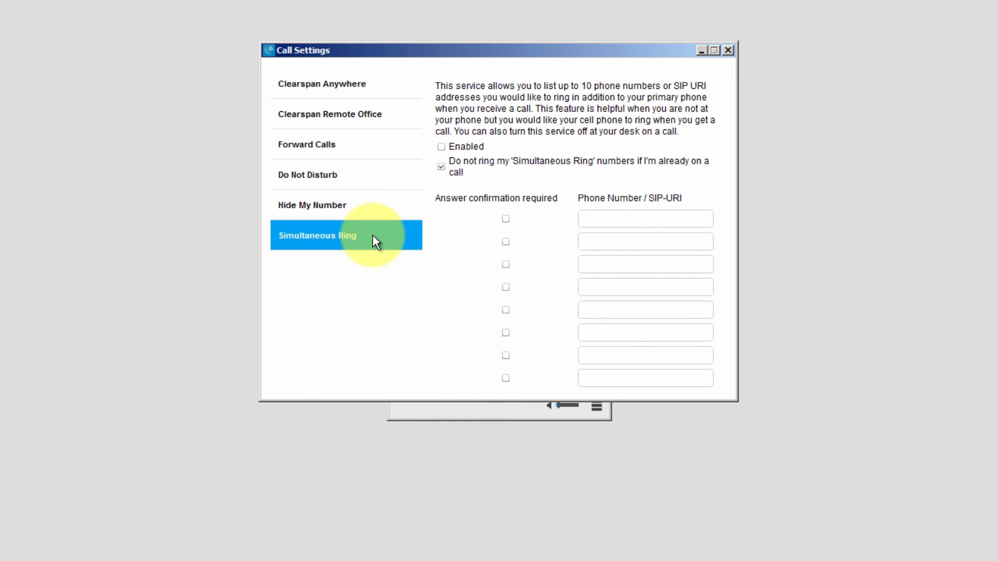
left_click(729, 50)
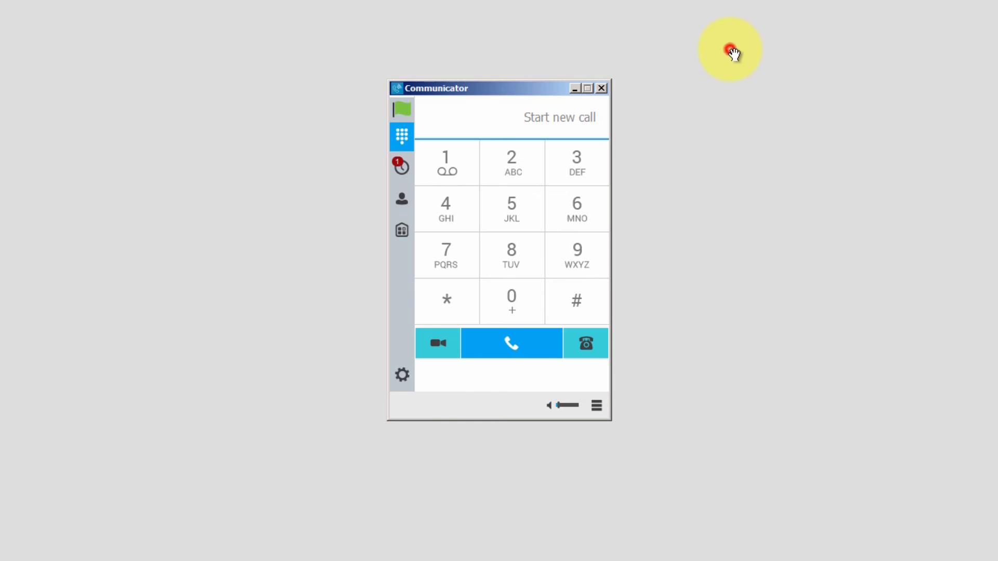